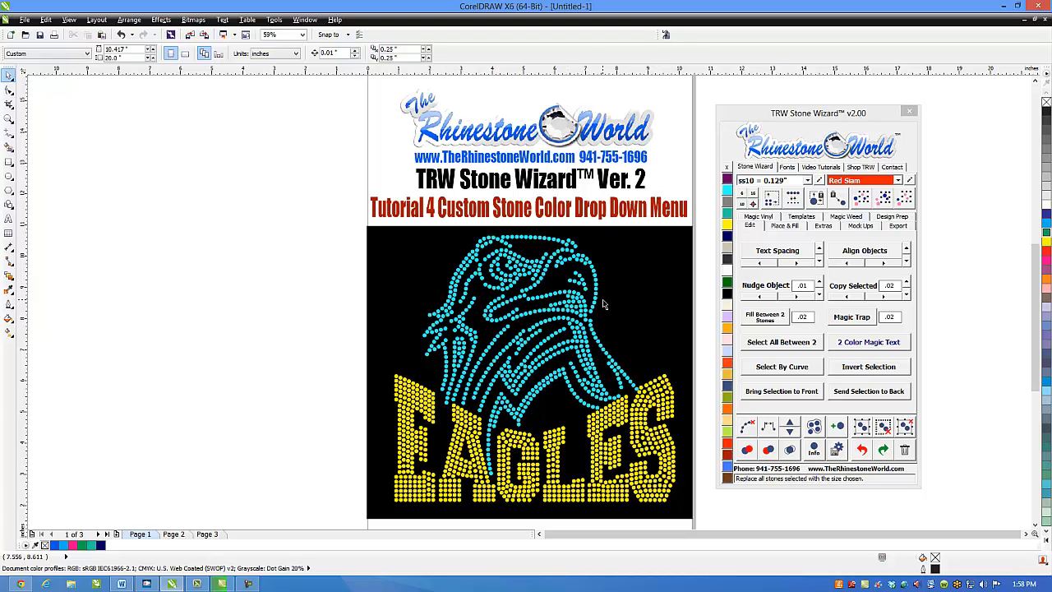
- Look through the stone colors available in the Stone Wizard's color list
left_click_drag(852, 118, 848, 124)
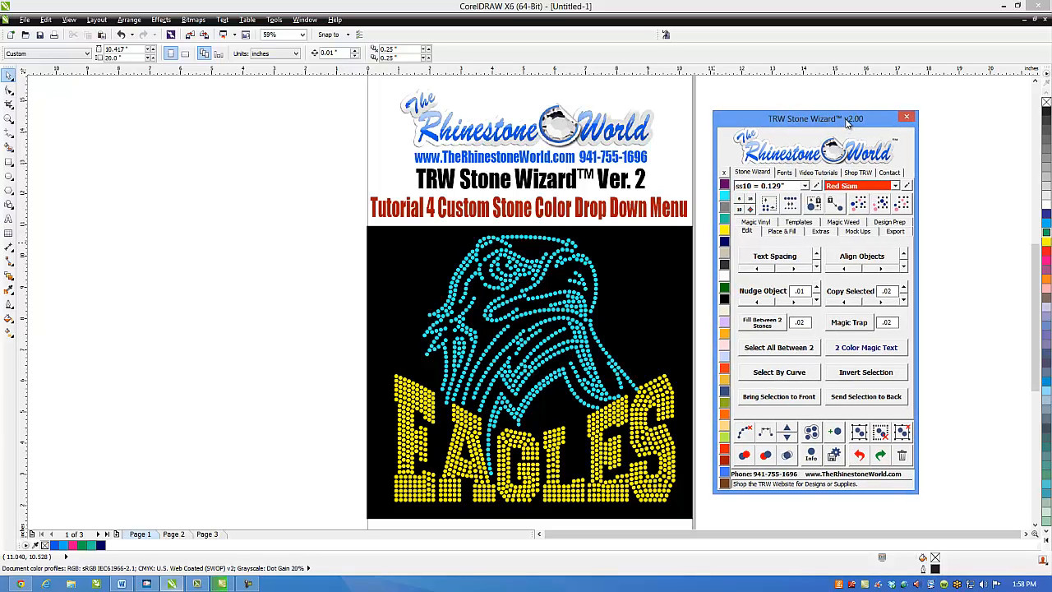
left_click(895, 186)
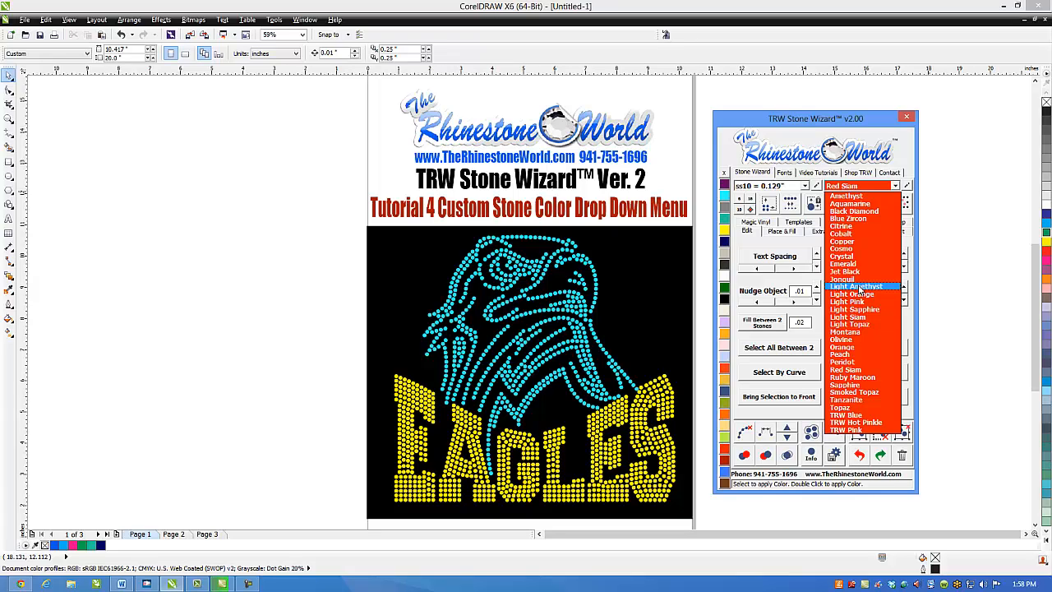
left_click(896, 188)
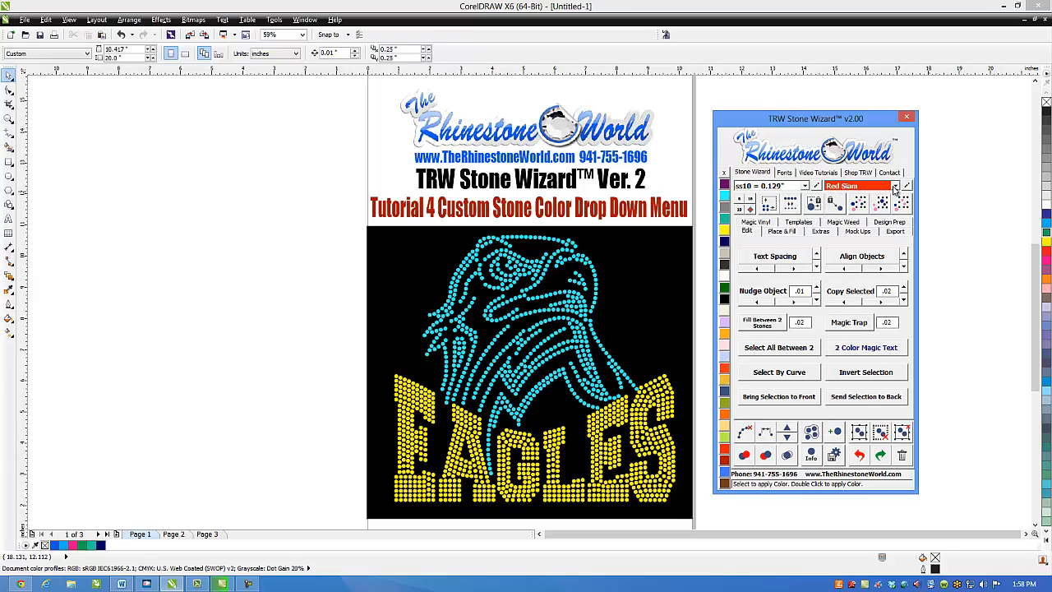
left_click(684, 180)
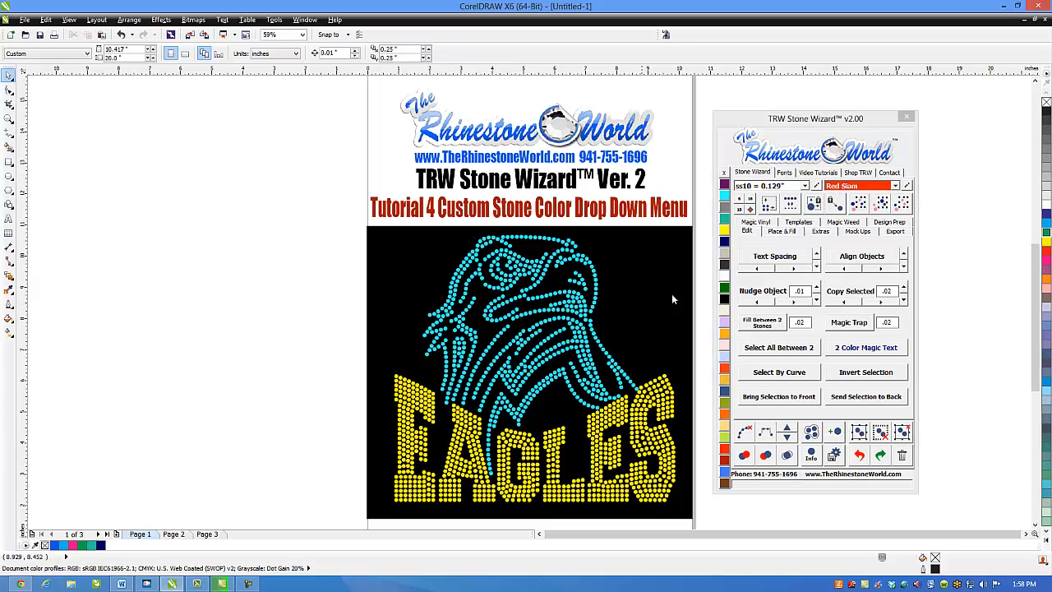
left_click(896, 188)
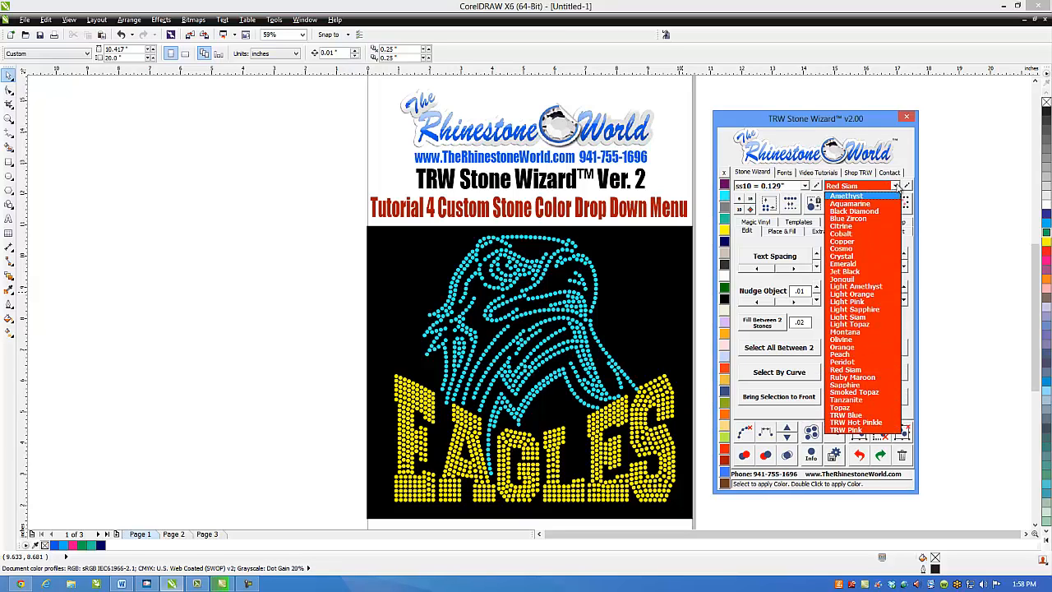
left_click(897, 189)
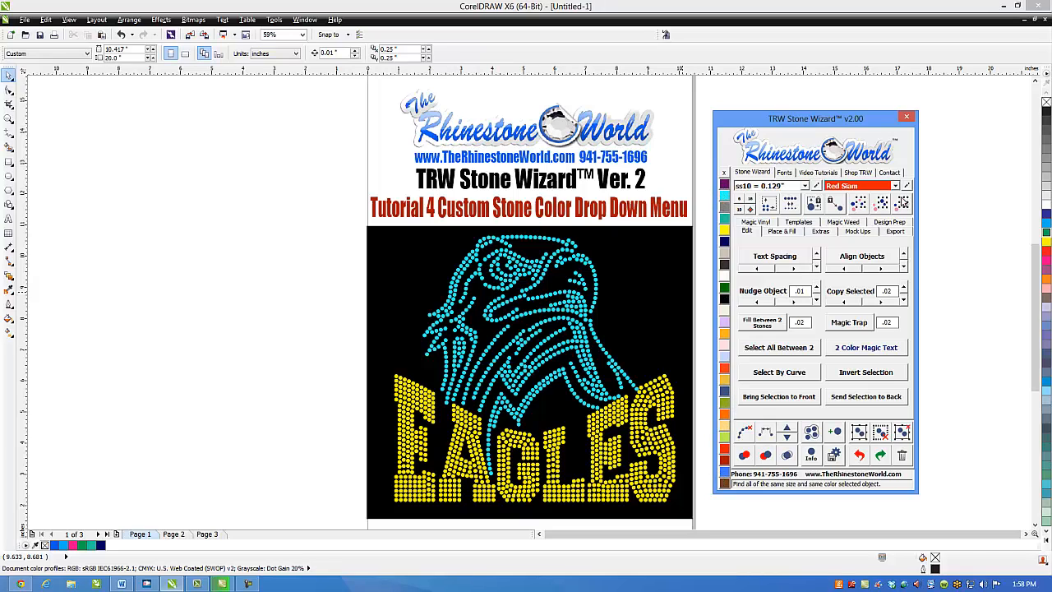
left_click(896, 186)
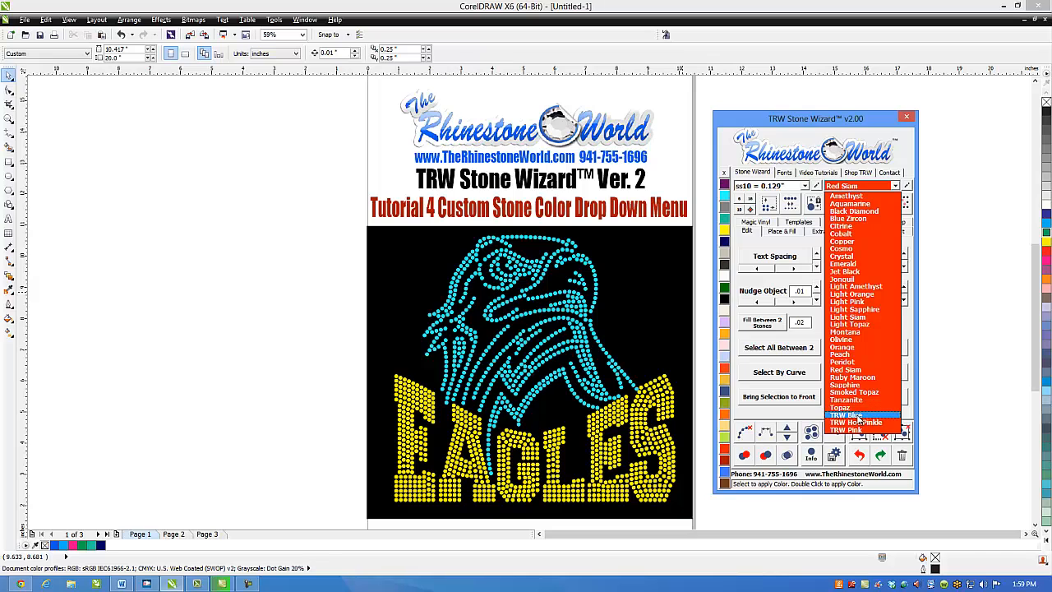
- Add a custom stone color named Sky Blue using TRW Blue's RGB values 000, 170, 255, and delete TRW Blue
left_click(907, 186)
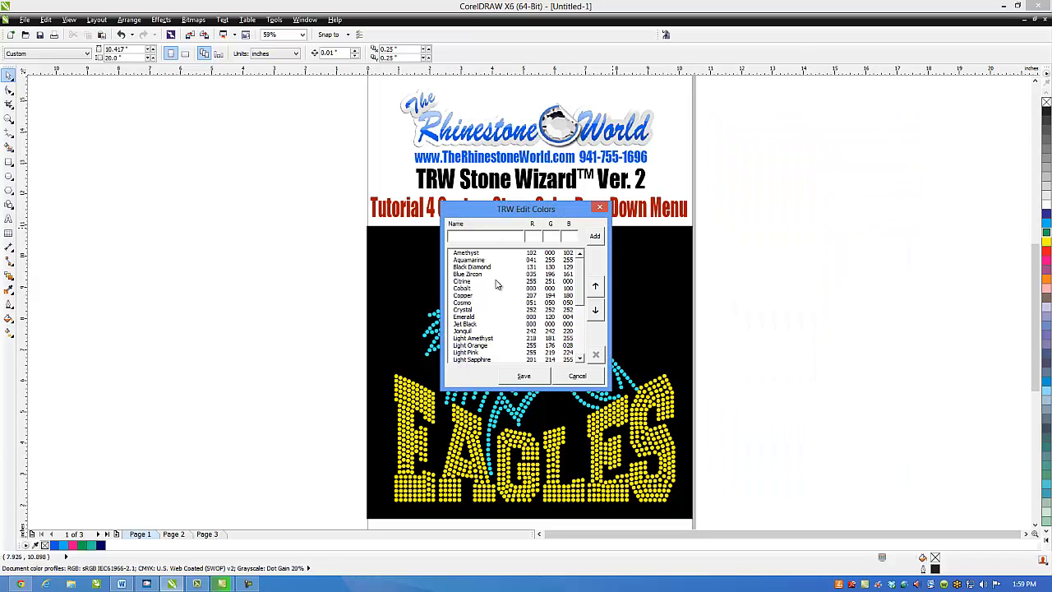
scroll(580, 304, "down", 1)
scroll(580, 304, "down", 4)
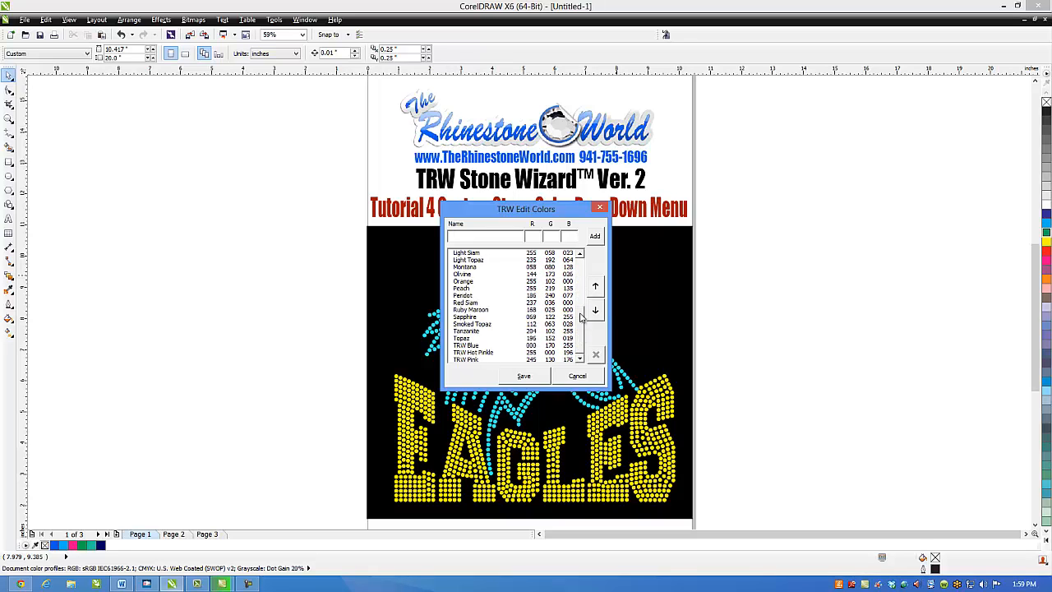
scroll(582, 318, "up", 6)
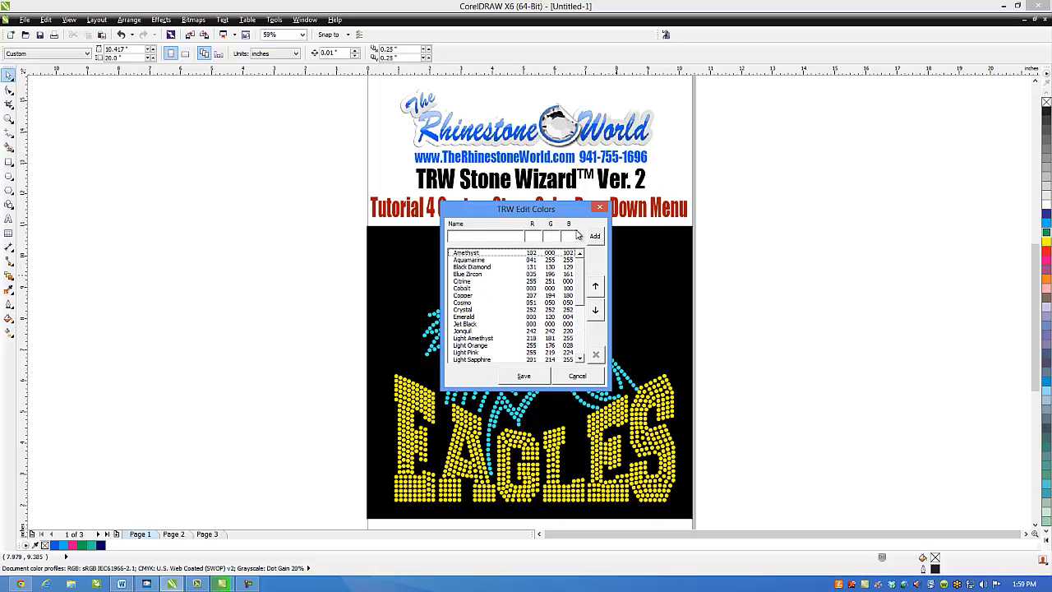
scroll(579, 329, "down", 5)
scroll(579, 329, "down", 2)
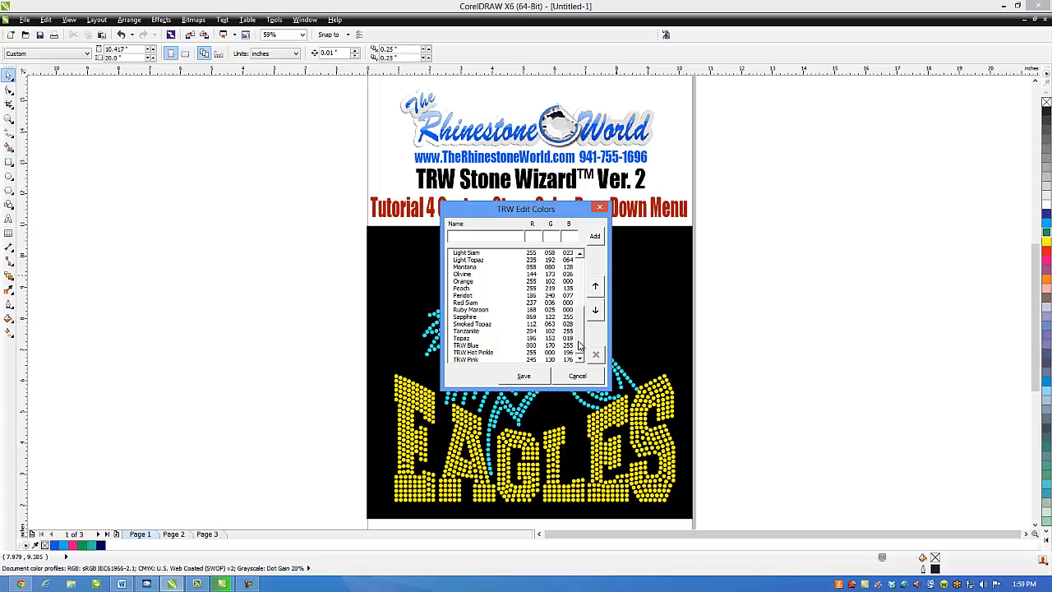
left_click(492, 346)
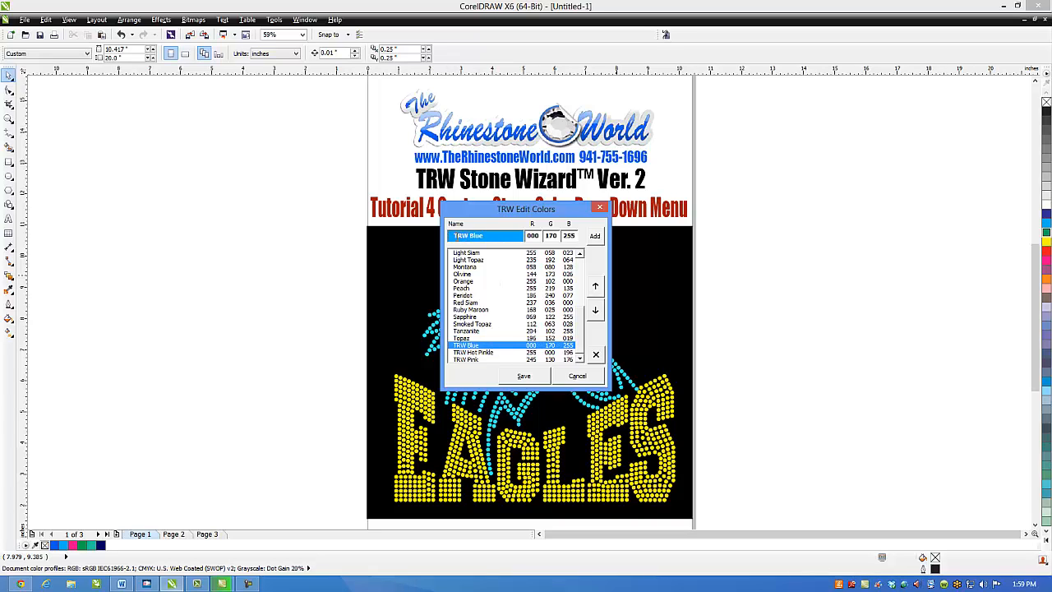
key("BackSpace")
key("BackSpace")
key("BackSpace")
type("Sky")
left_click(596, 236)
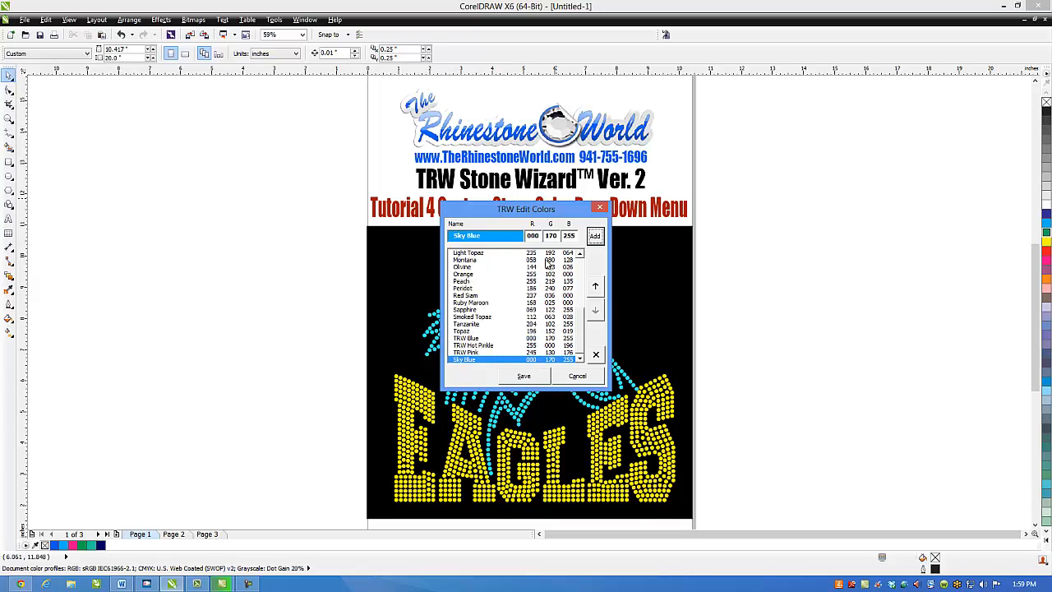
left_click(491, 338)
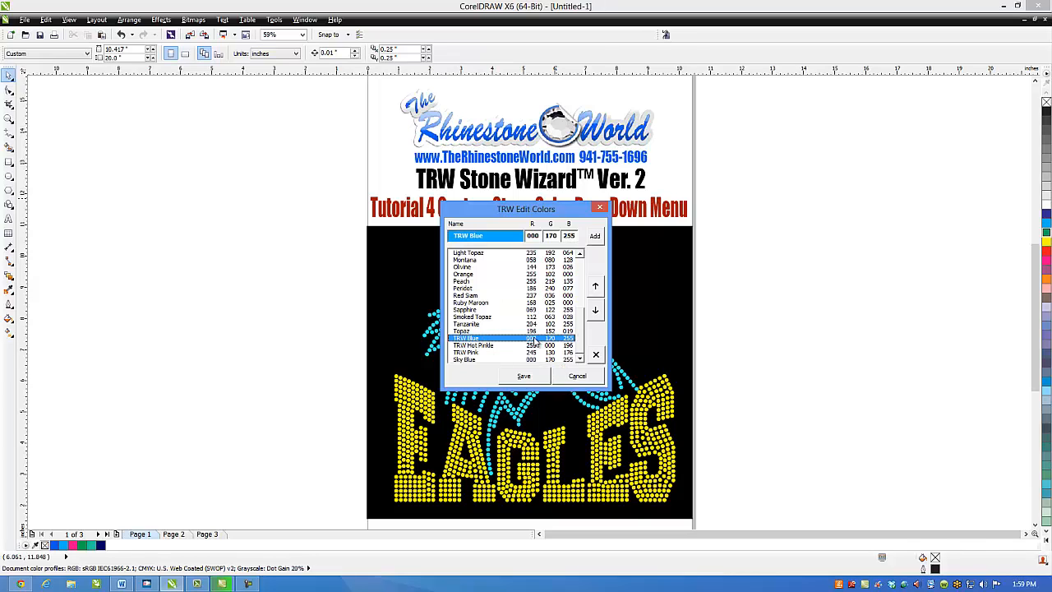
left_click(598, 355)
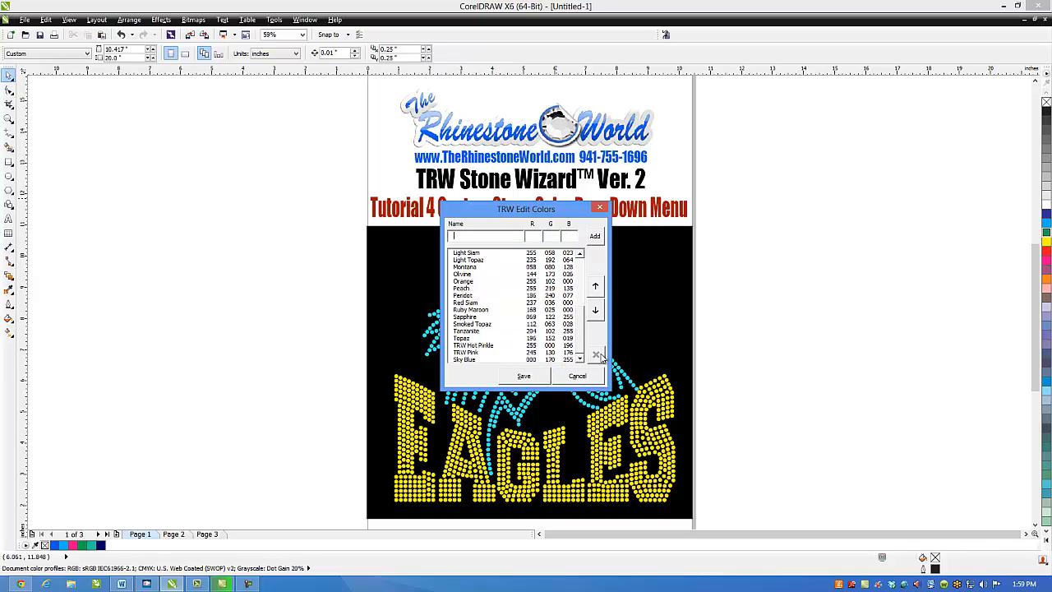
- Reorder Sky Blue to sit directly below Sapphire in the stone color list and save the list
left_click(480, 360)
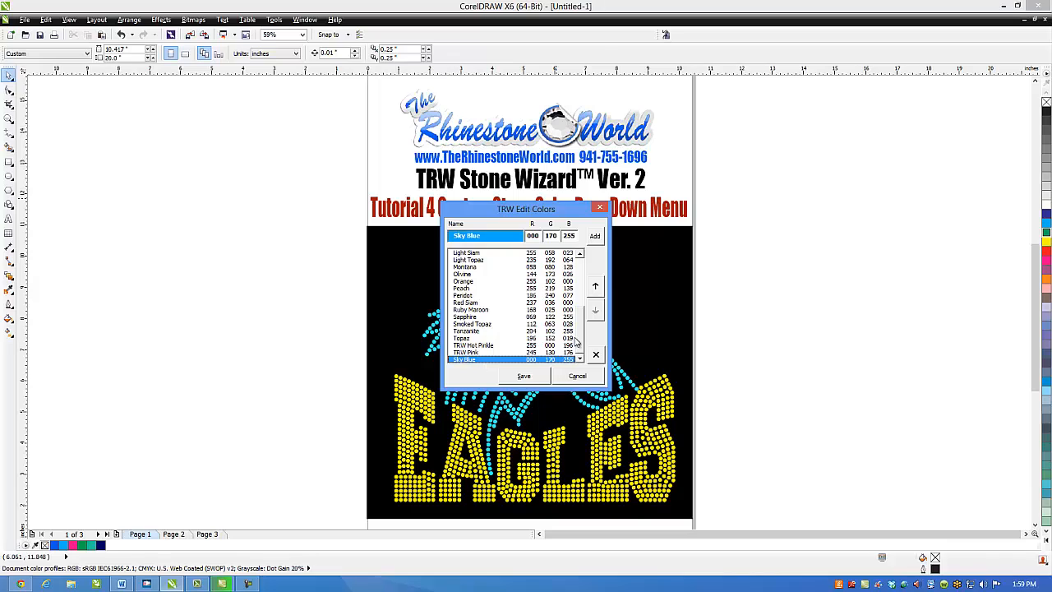
left_click(597, 287)
left_click(597, 286)
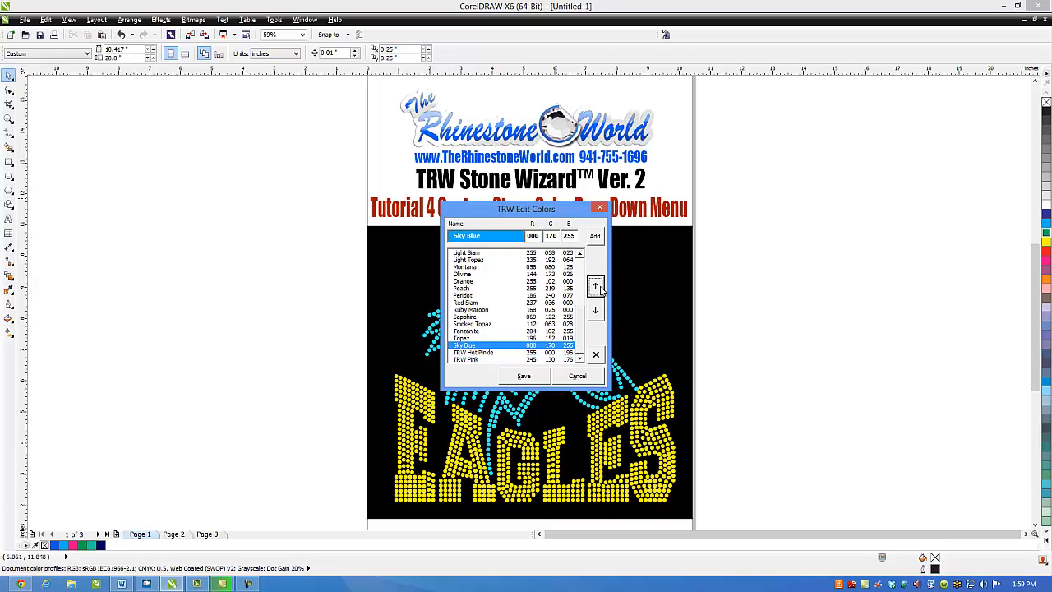
left_click(597, 287)
left_click(597, 287)
left_click(597, 287)
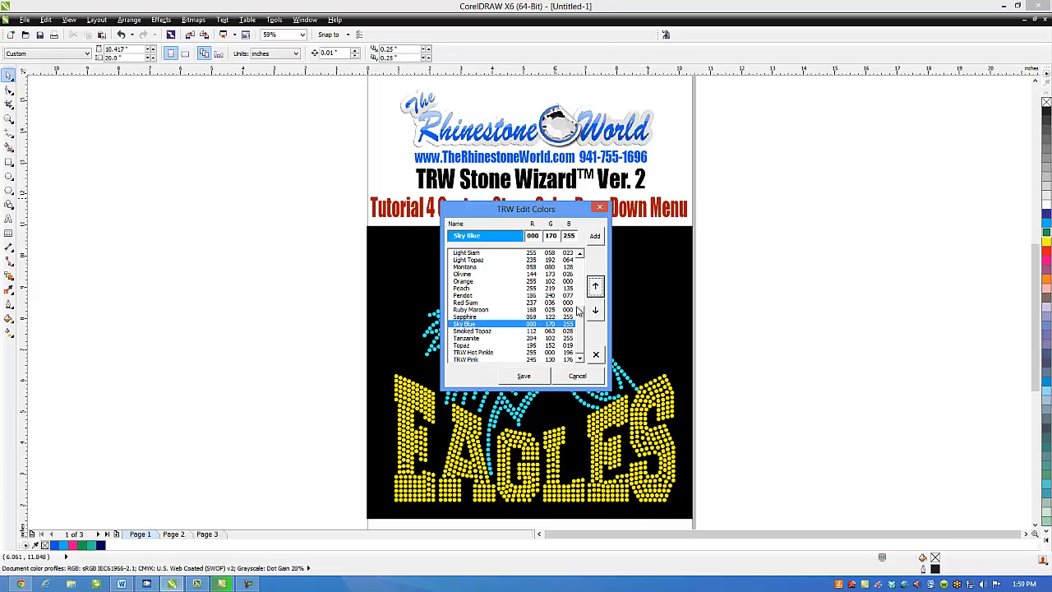
left_click(534, 377)
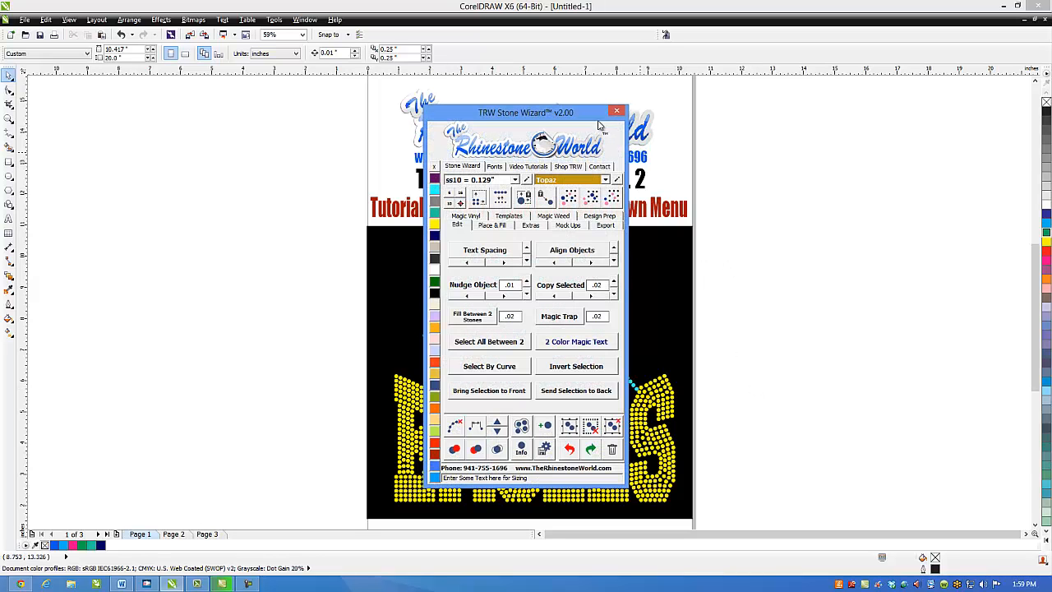
- Select all stones matching the eagle's aquamarine color, recolor them to the custom Sky Blue, and deselect them
left_click_drag(583, 115, 888, 97)
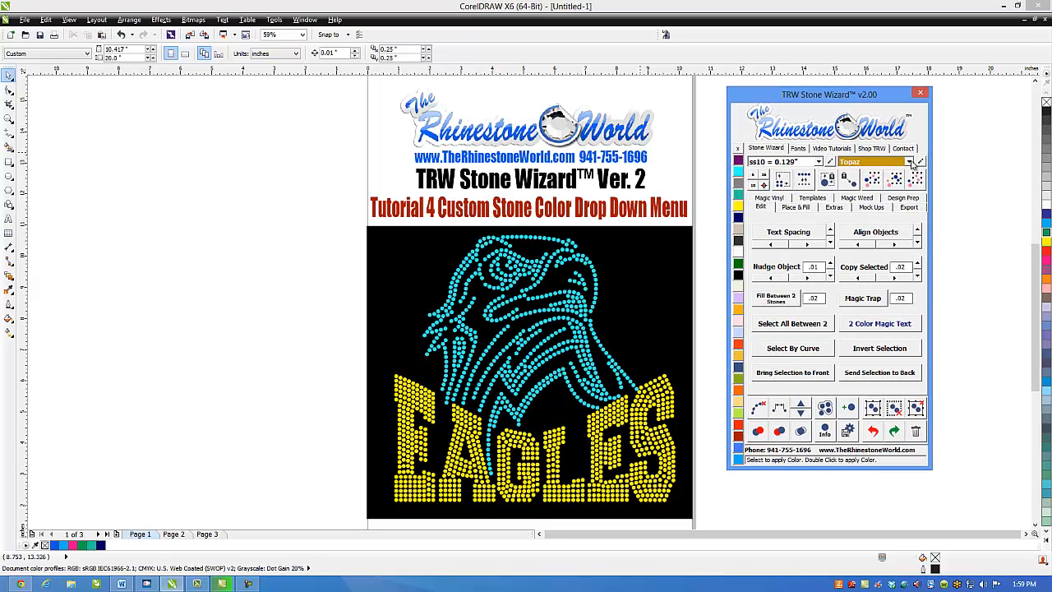
left_click(909, 162)
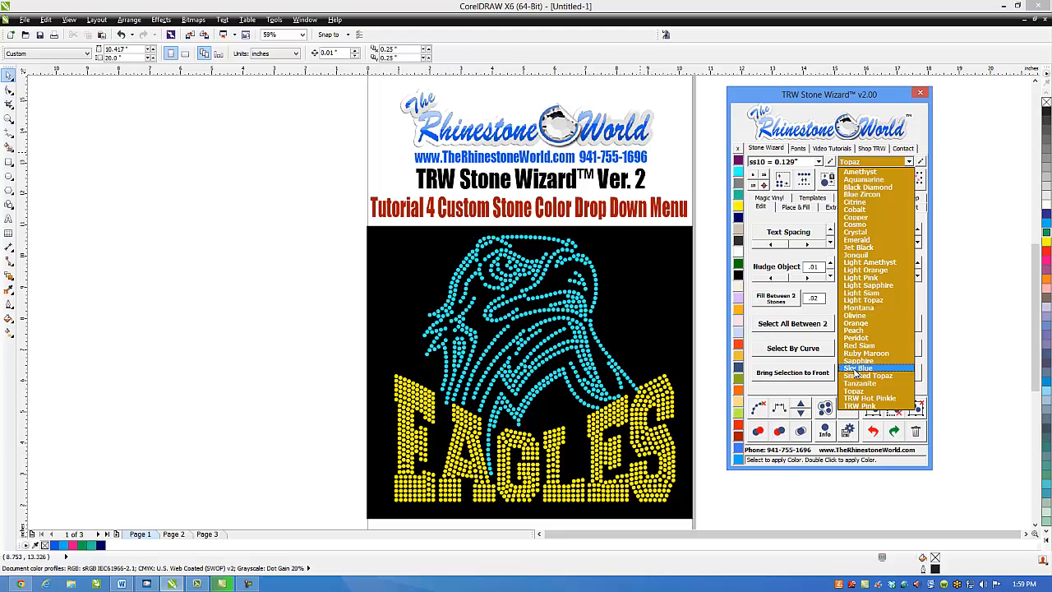
left_click(604, 313)
left_click(592, 307)
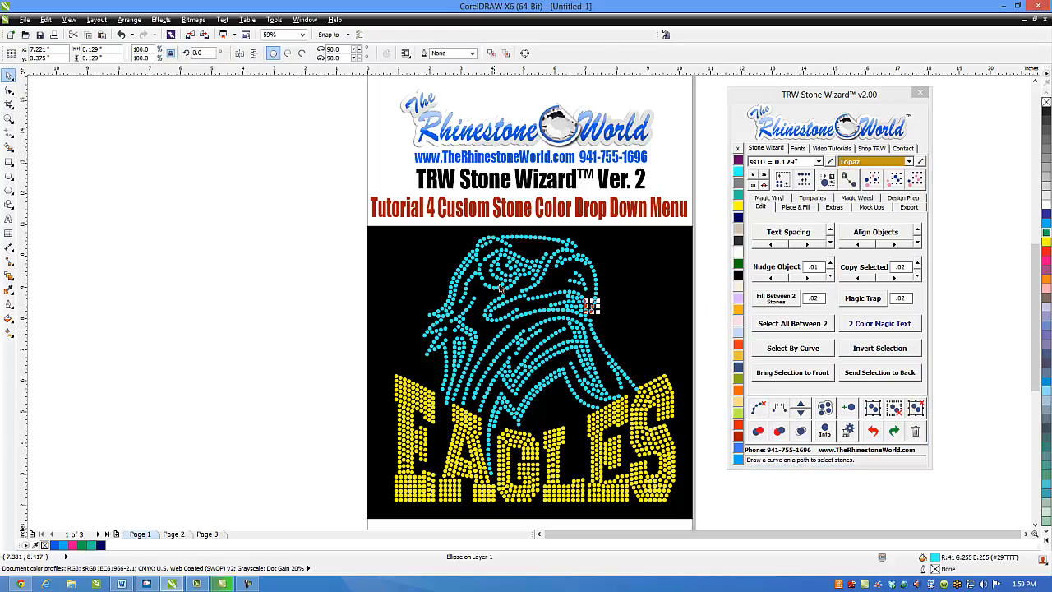
left_click(898, 177)
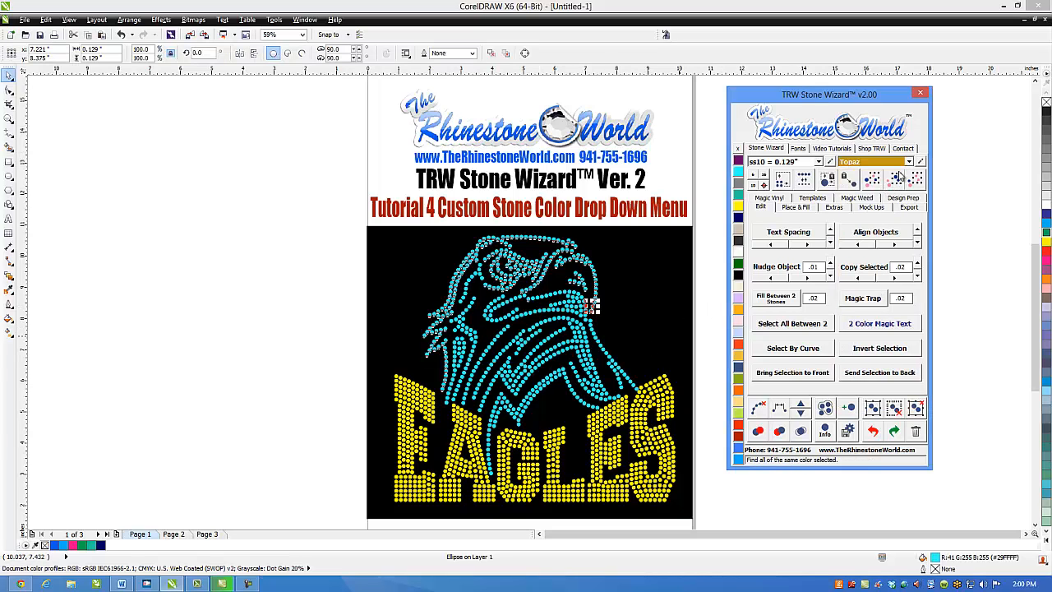
left_click(909, 162)
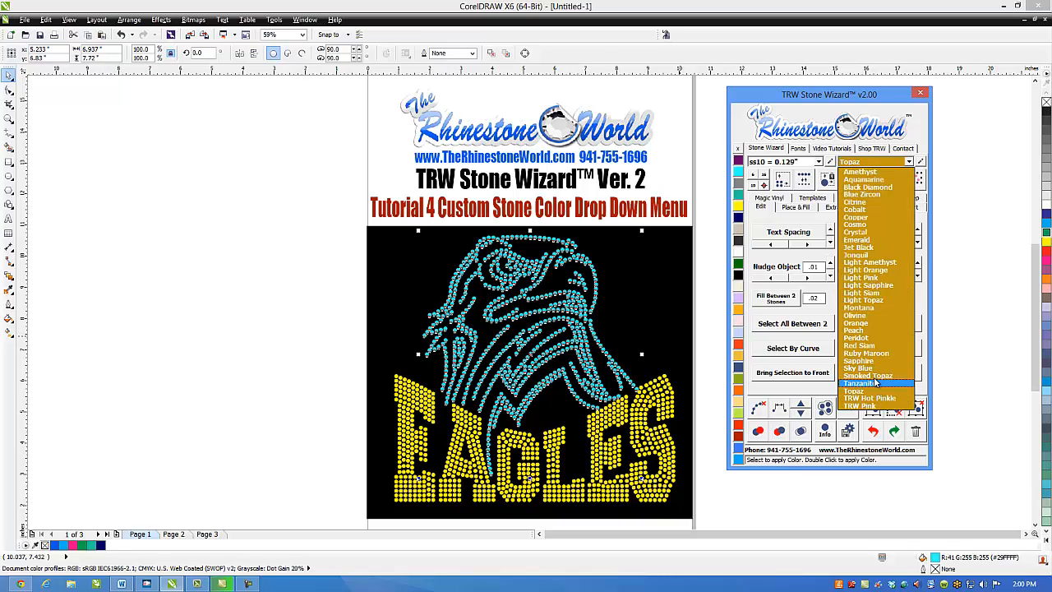
left_click(861, 367)
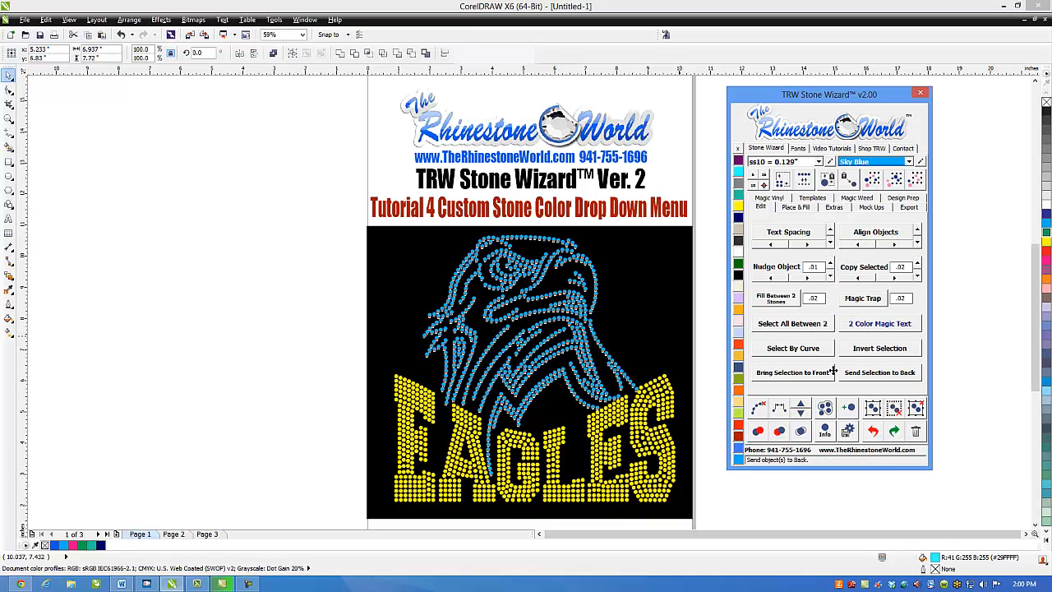
left_click(295, 356)
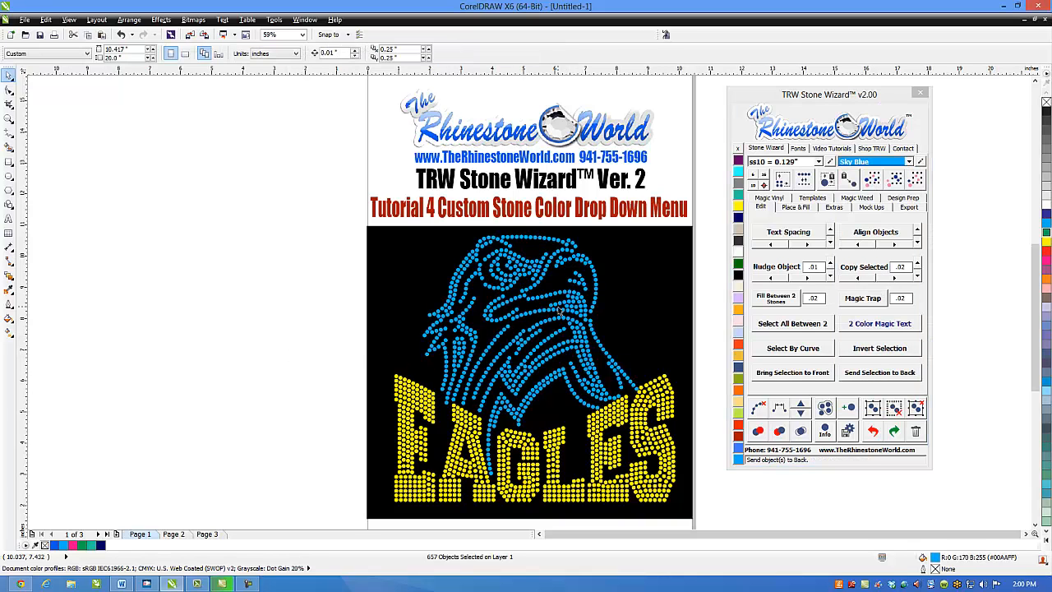
- Select all Sky Blue stones of the eagle, try Blue Zircon on them, and set them back to Sky Blue
left_click(596, 286)
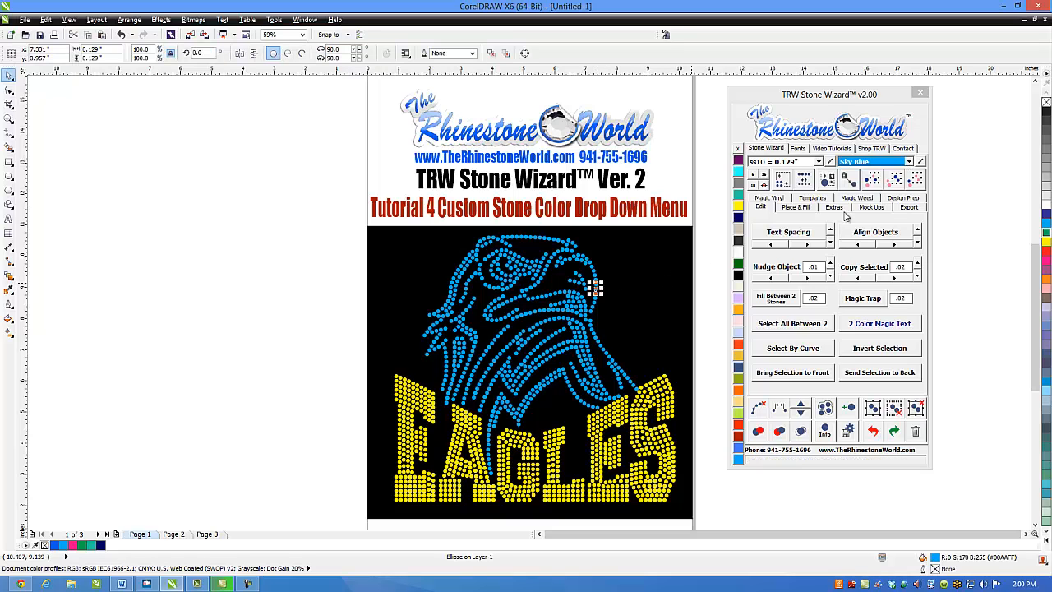
left_click(898, 181)
left_click(909, 162)
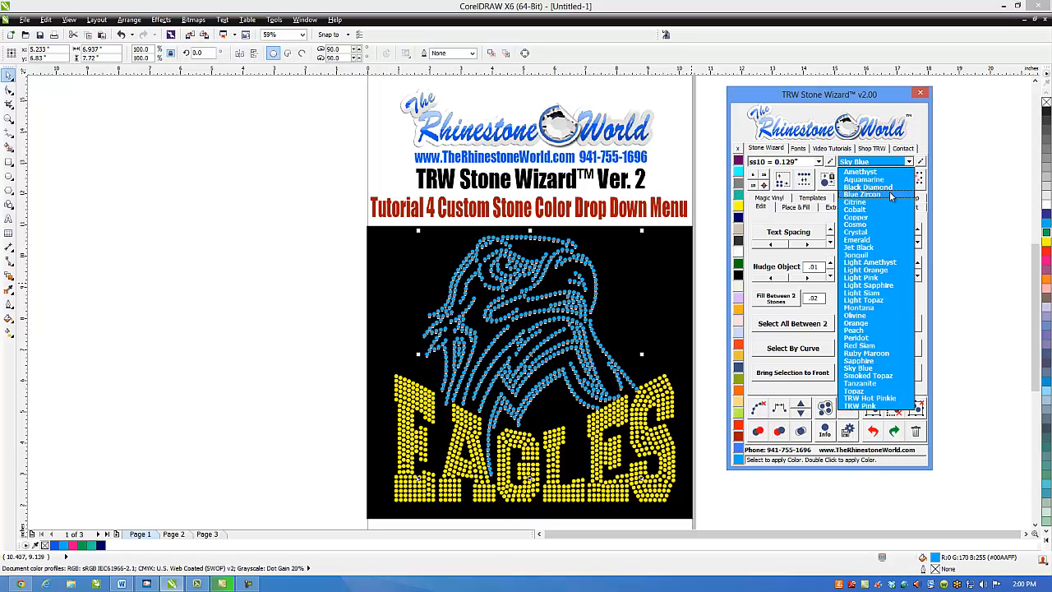
left_click(889, 193)
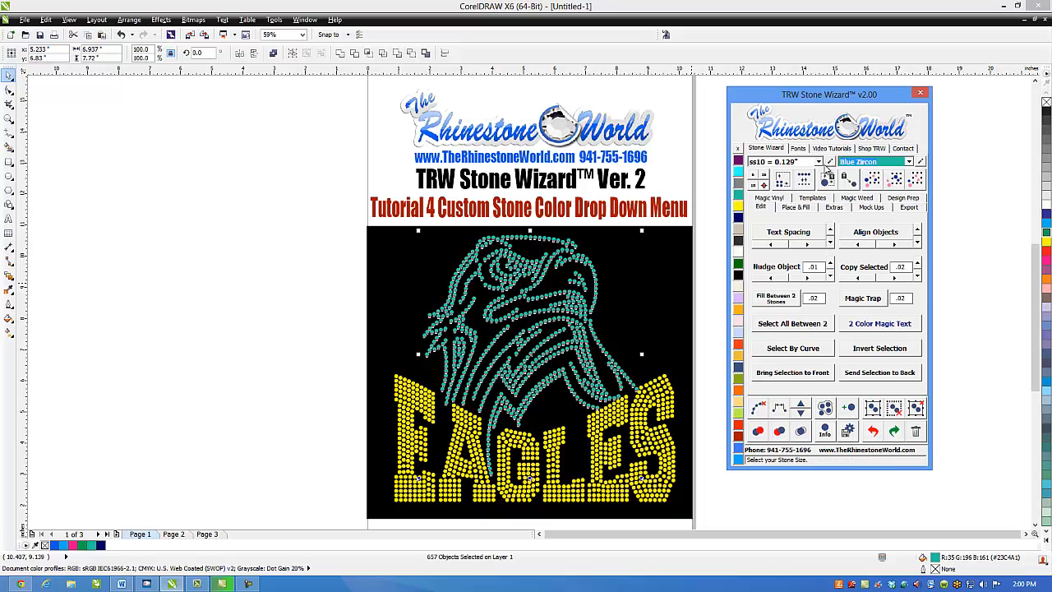
key("s")
key("Down")
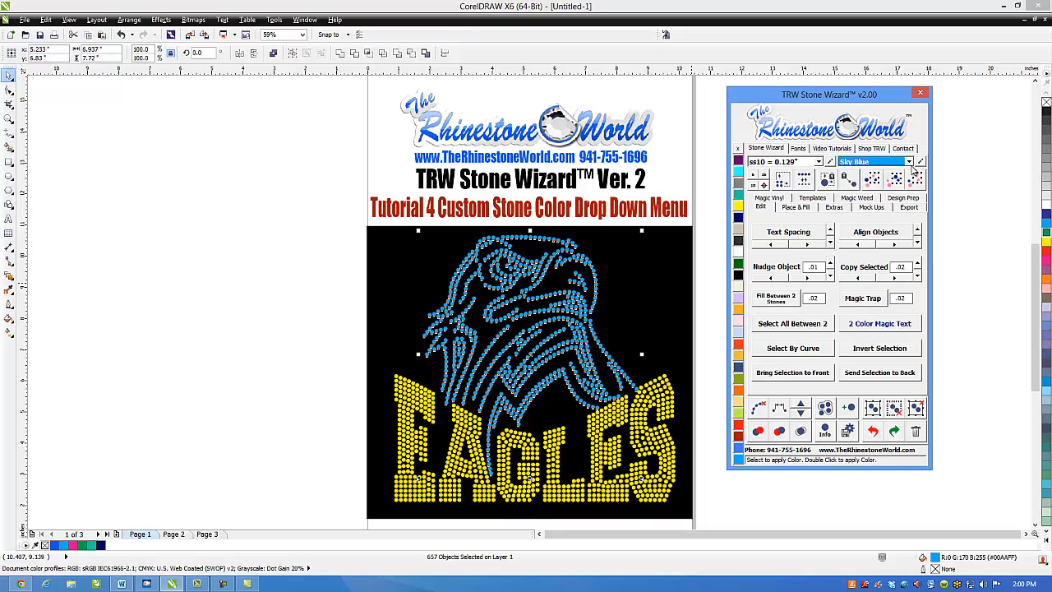
left_click(605, 317)
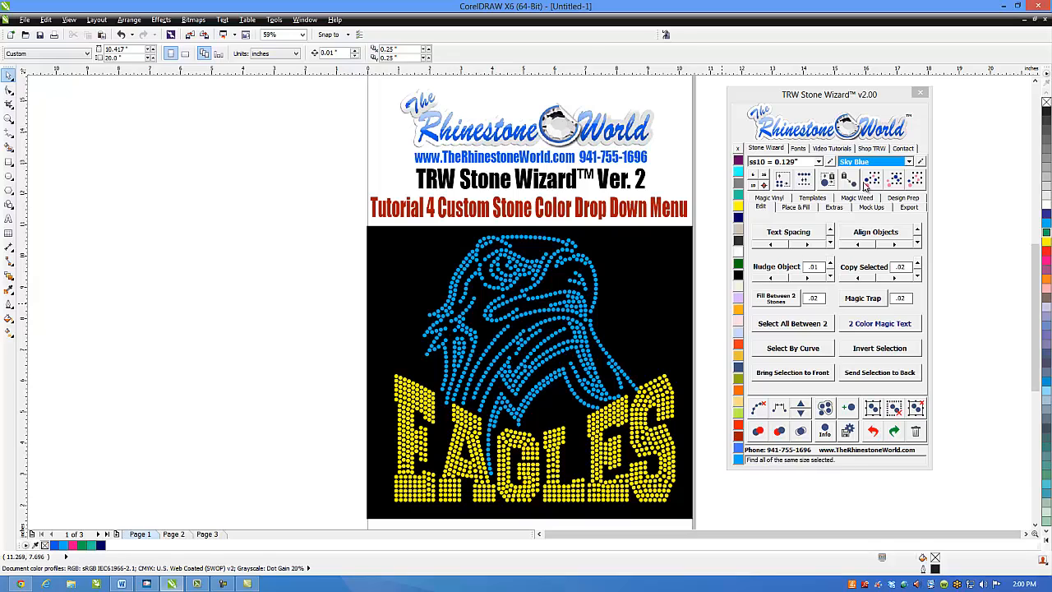
- Select all the eagle's Sky Blue stones and try the Light Orange, Emerald and Jet Black swatches, ending on Light Siam
left_click(596, 295)
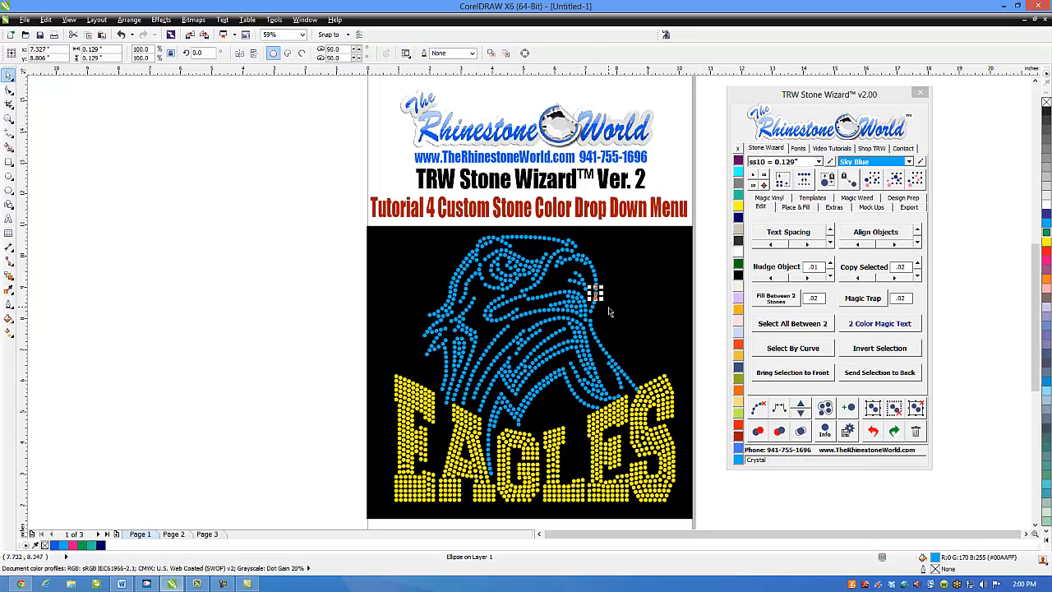
left_click(892, 182)
left_click(738, 311)
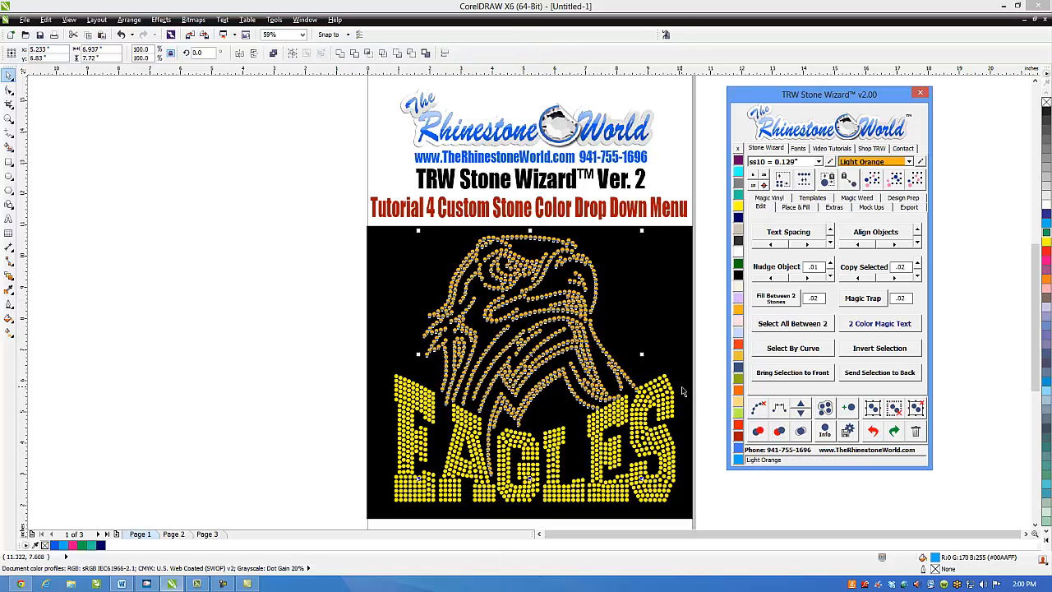
left_click(739, 264)
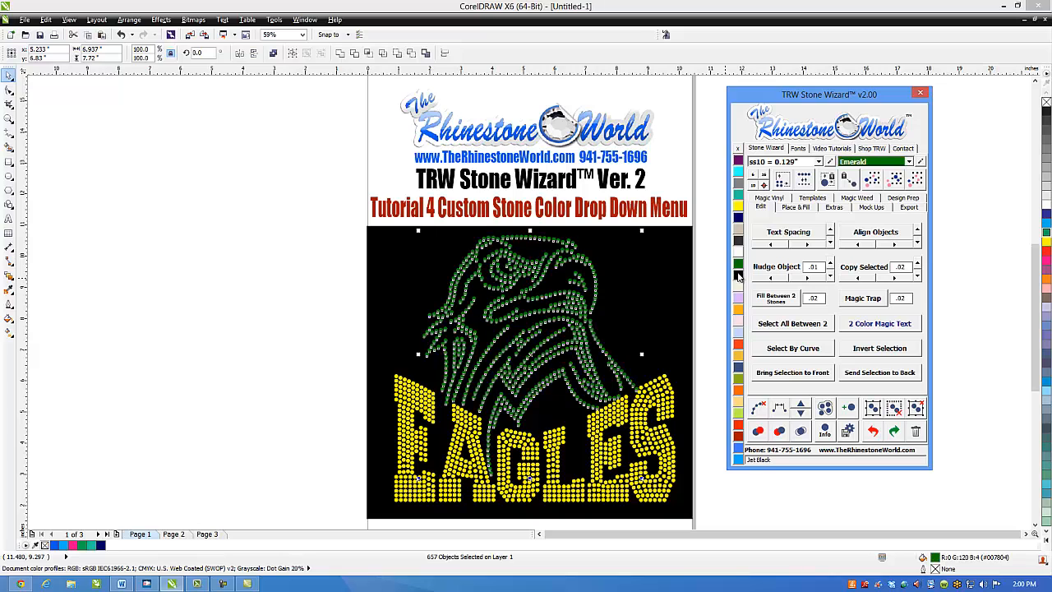
left_click(739, 276)
left_click(738, 310)
left_click(739, 346)
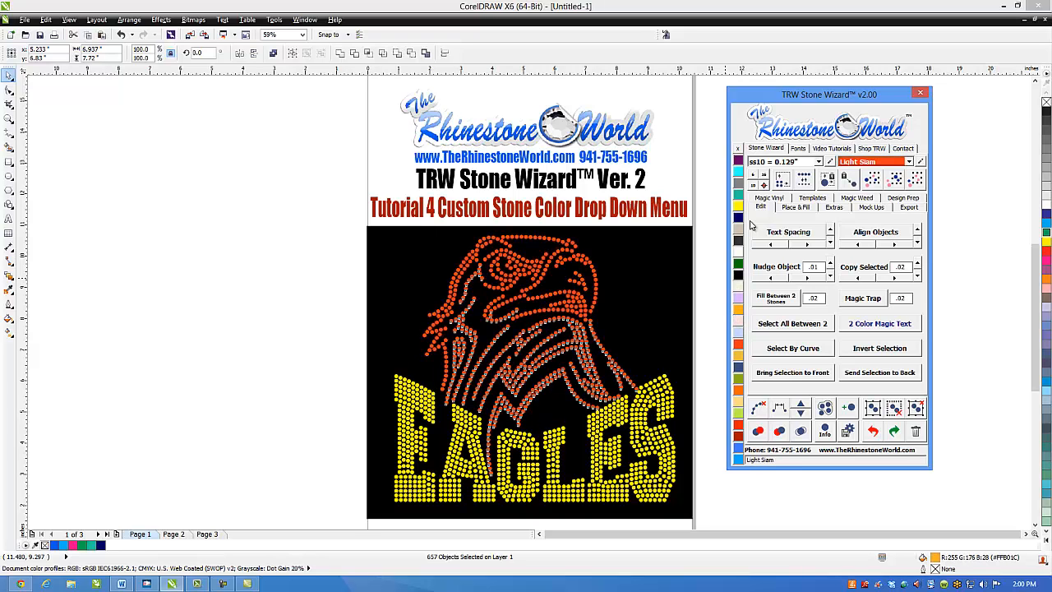
- Recolor the selected eagle stones to Aquamarine, deselect them, and check where Sky Blue sits in the stone color list
left_click(739, 172)
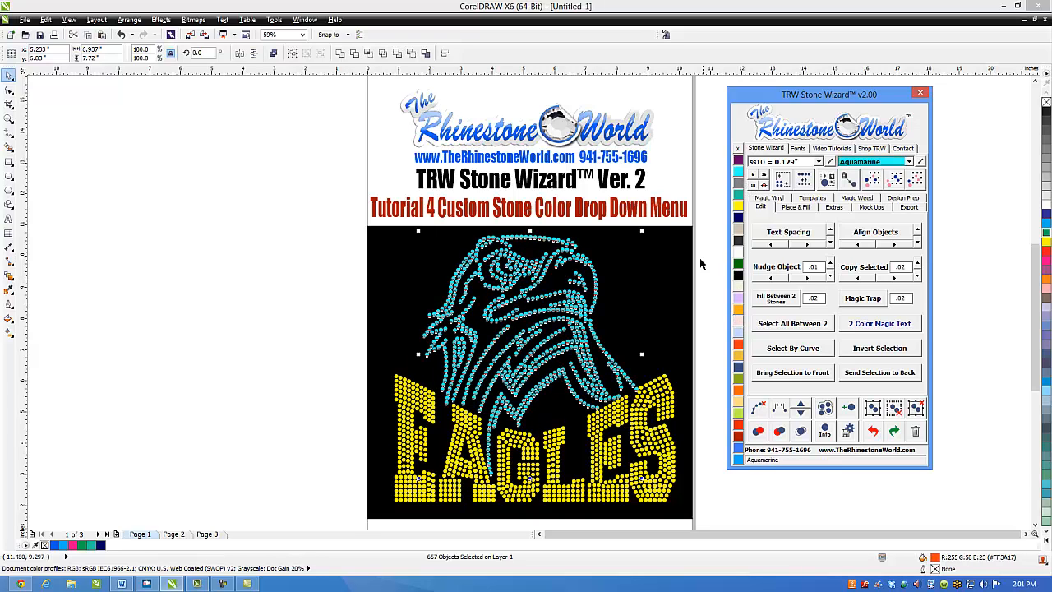
left_click(699, 348)
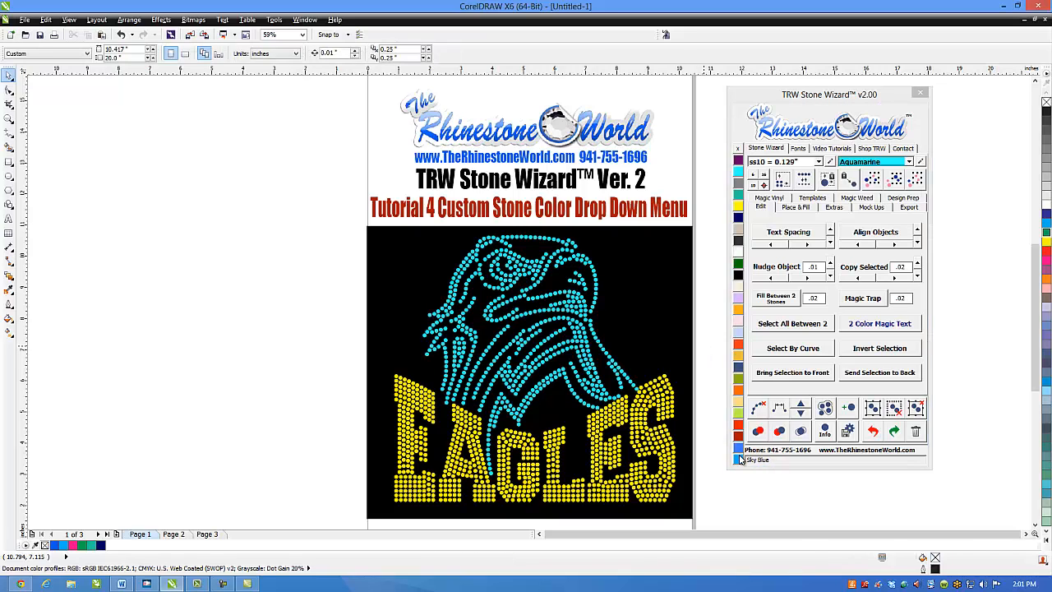
left_click(909, 161)
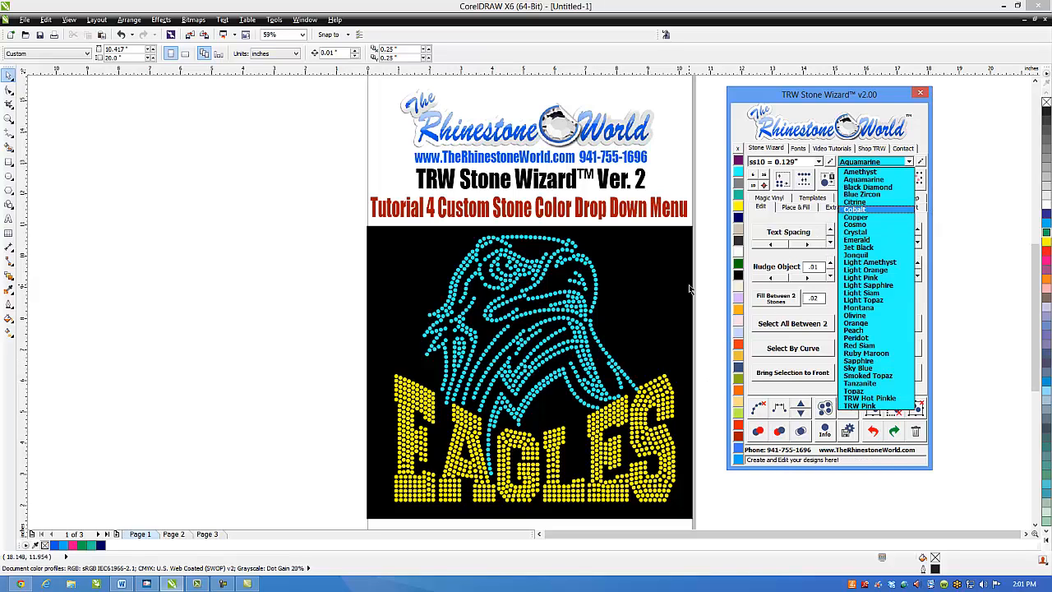
left_click(714, 288)
- Move Sky Blue up the stone color list to sit directly below Peach, save the list, and place the Stone Wizard beside the page
left_click(921, 161)
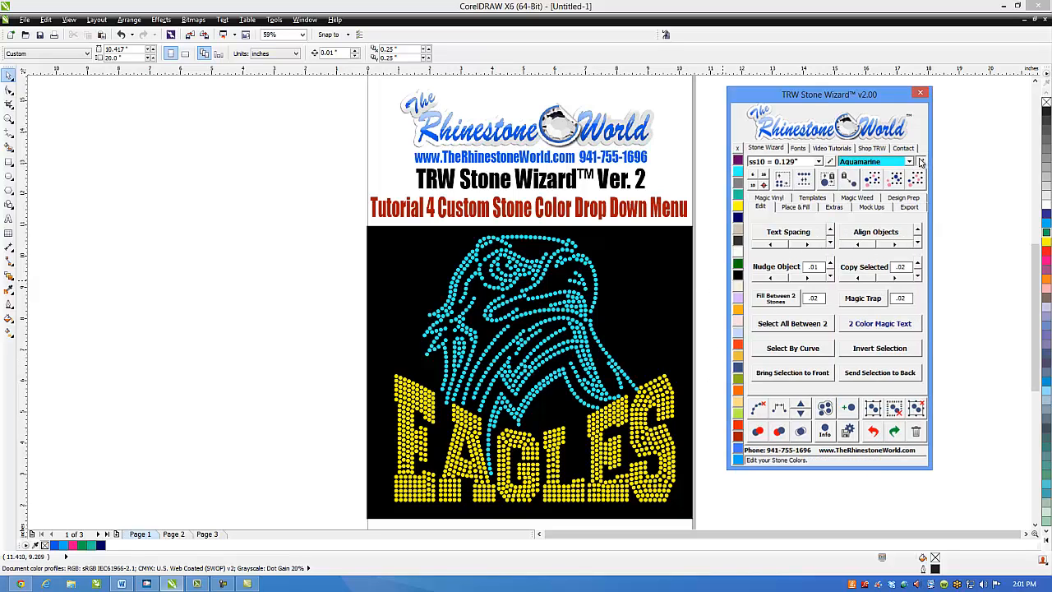
scroll(584, 296, "down", 5)
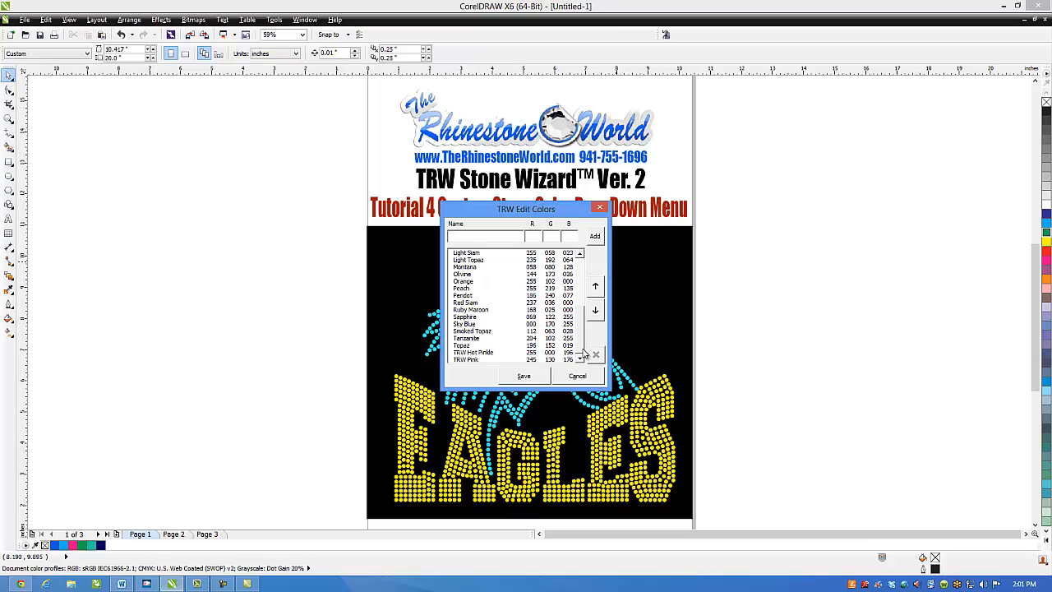
left_click(472, 326)
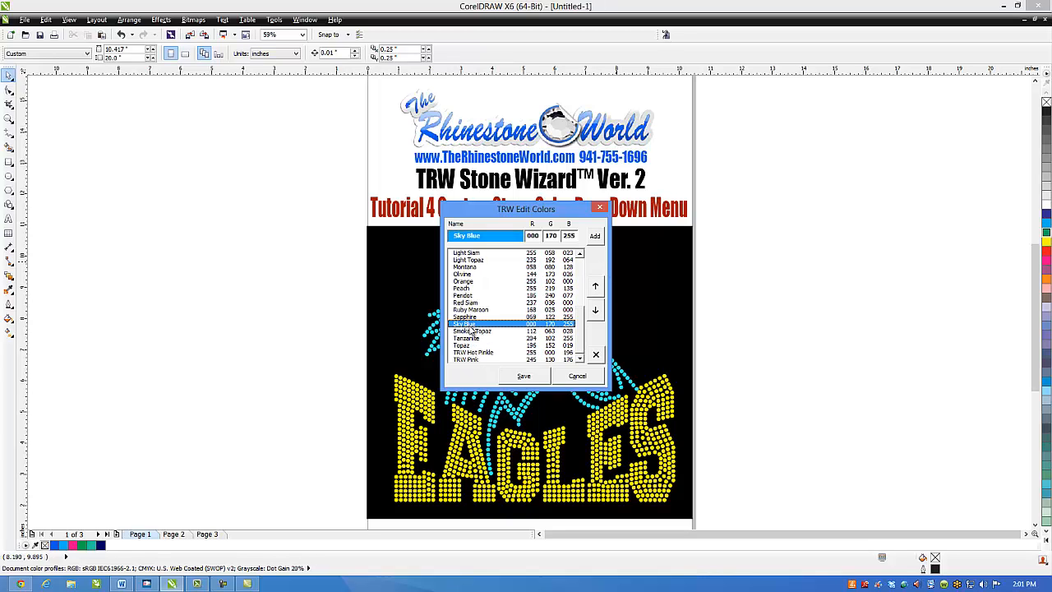
left_click(596, 287)
left_click(596, 287)
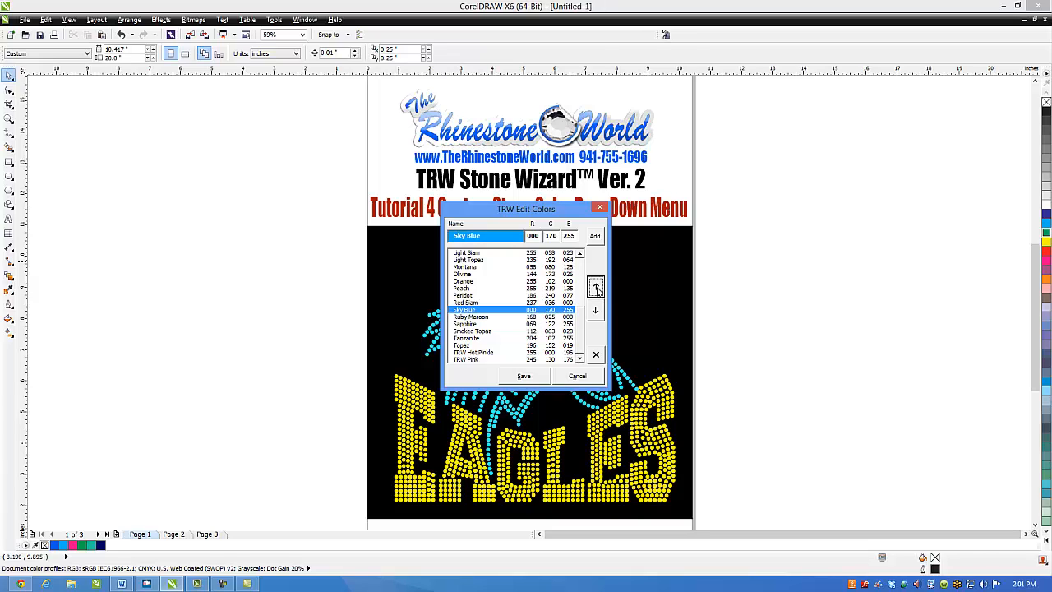
left_click(596, 287)
left_click(596, 287)
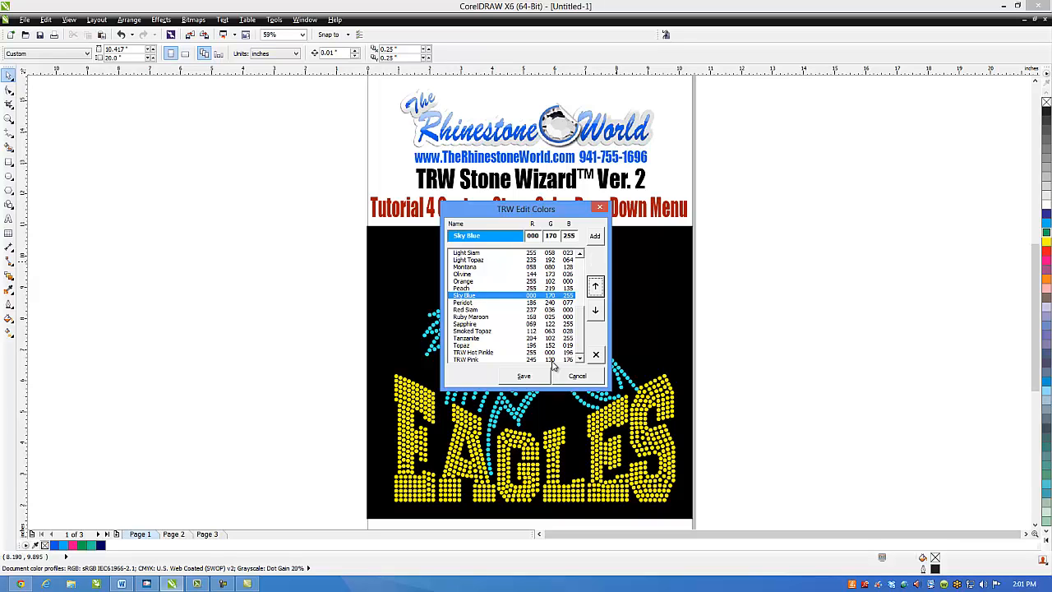
left_click(547, 377)
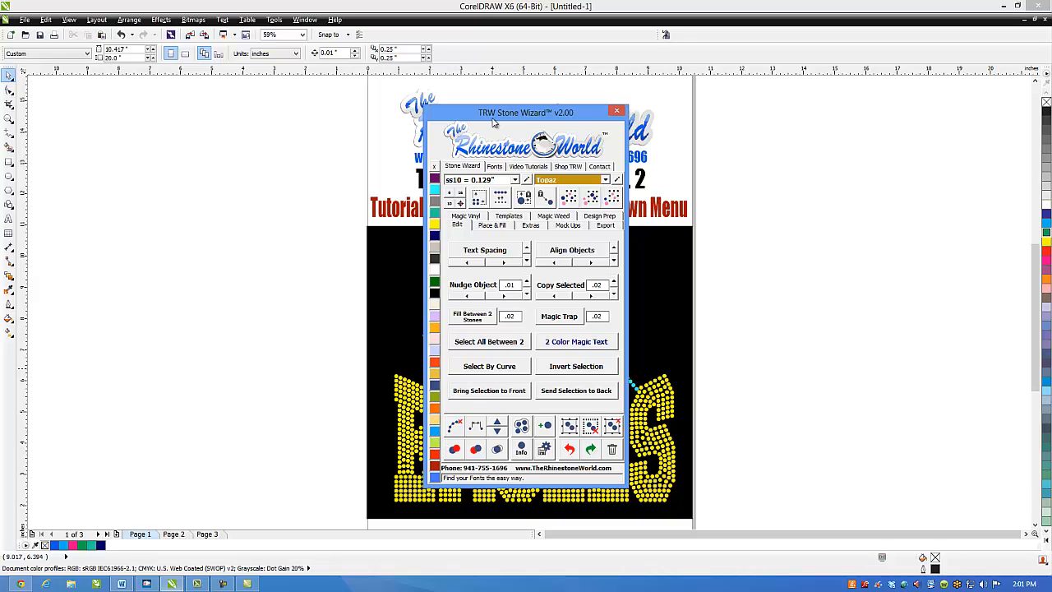
left_click_drag(497, 115, 872, 106)
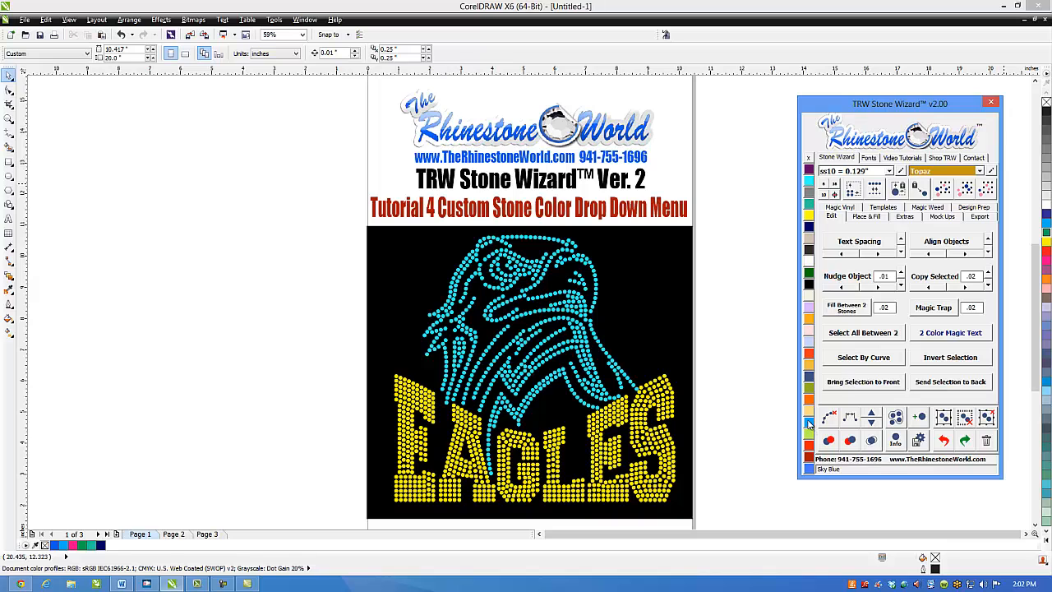
- Move Sky Blue to the very top of the stone color list, above Amethyst, and save the list
left_click(991, 172)
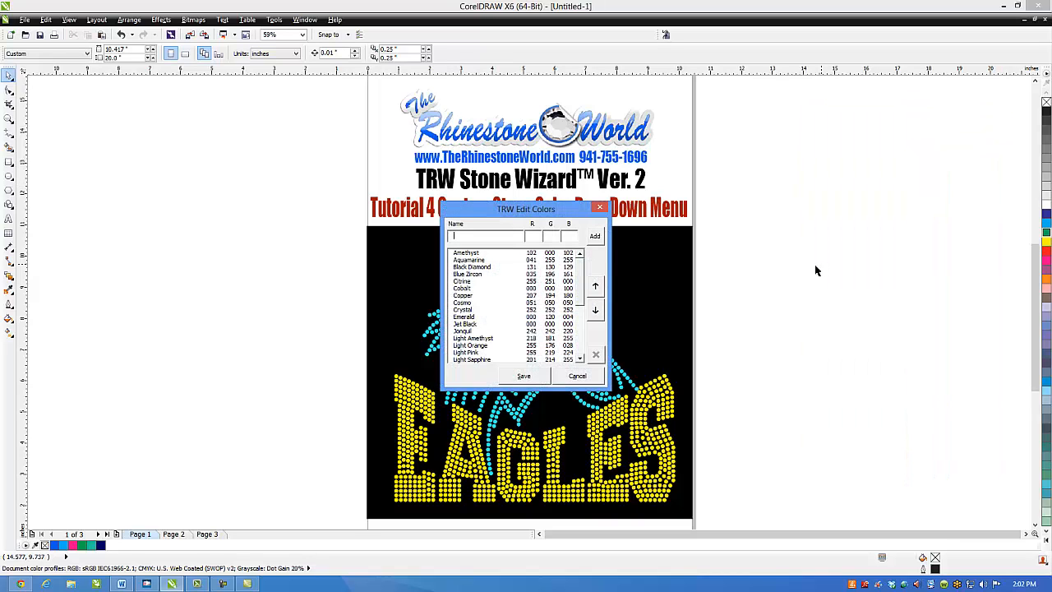
left_click_drag(576, 214, 730, 213)
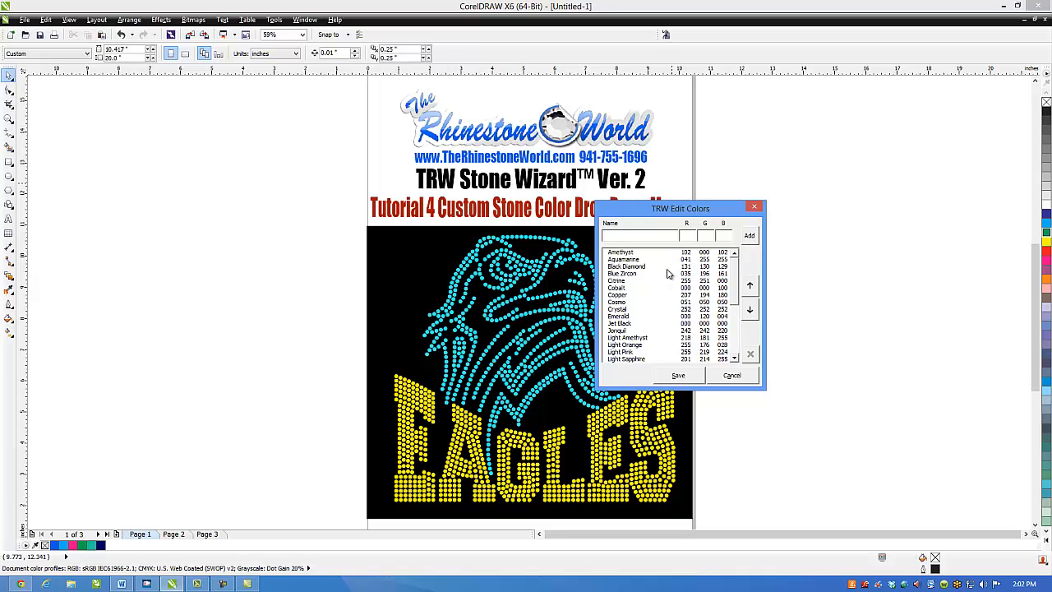
scroll(736, 321, "down", 3)
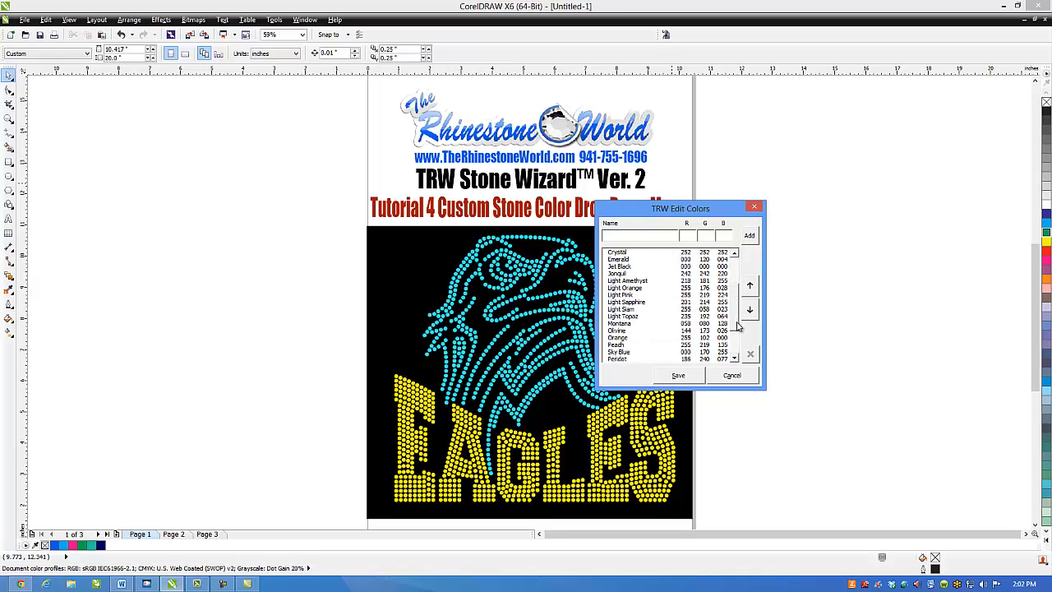
scroll(737, 327, "down", 3)
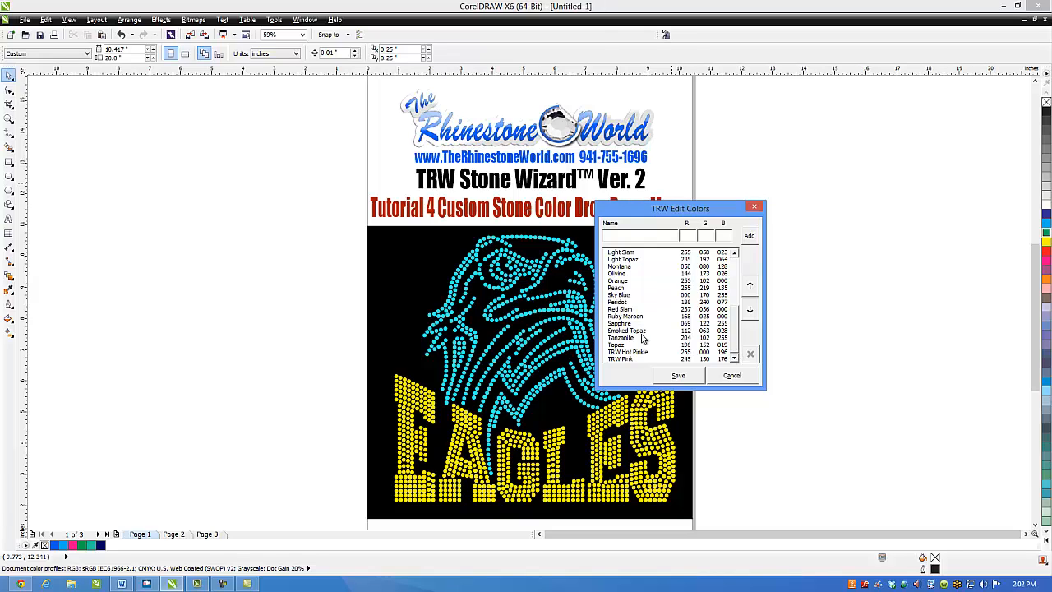
left_click(639, 296)
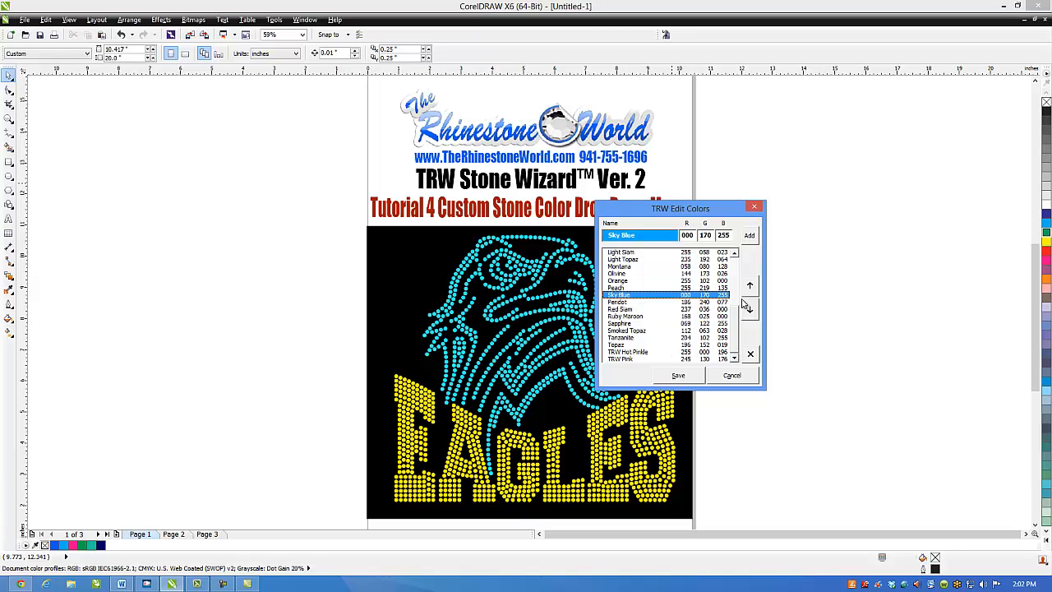
left_click_drag(735, 326, 738, 304)
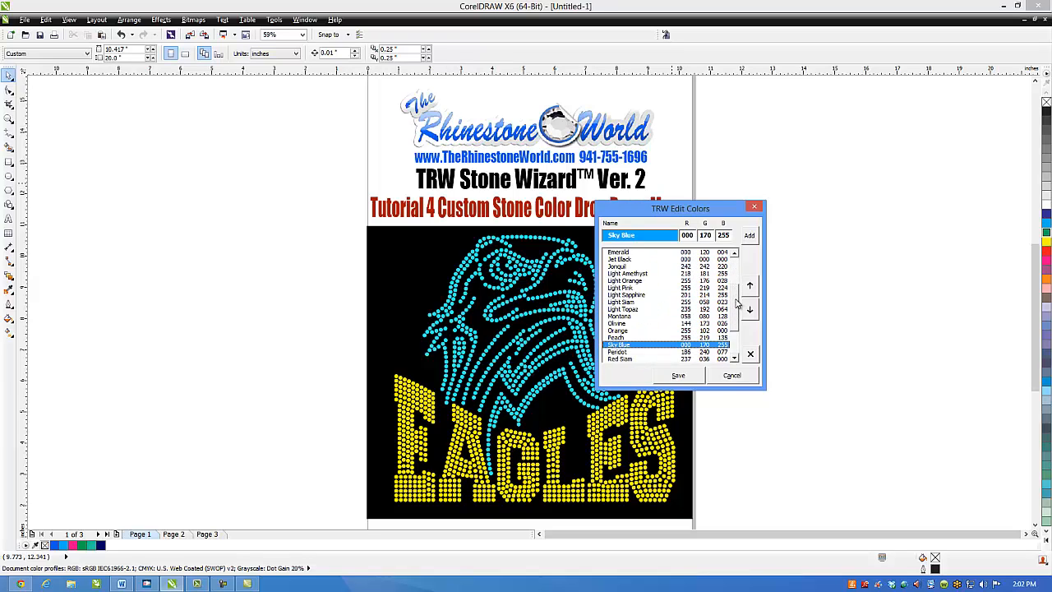
left_click(750, 286)
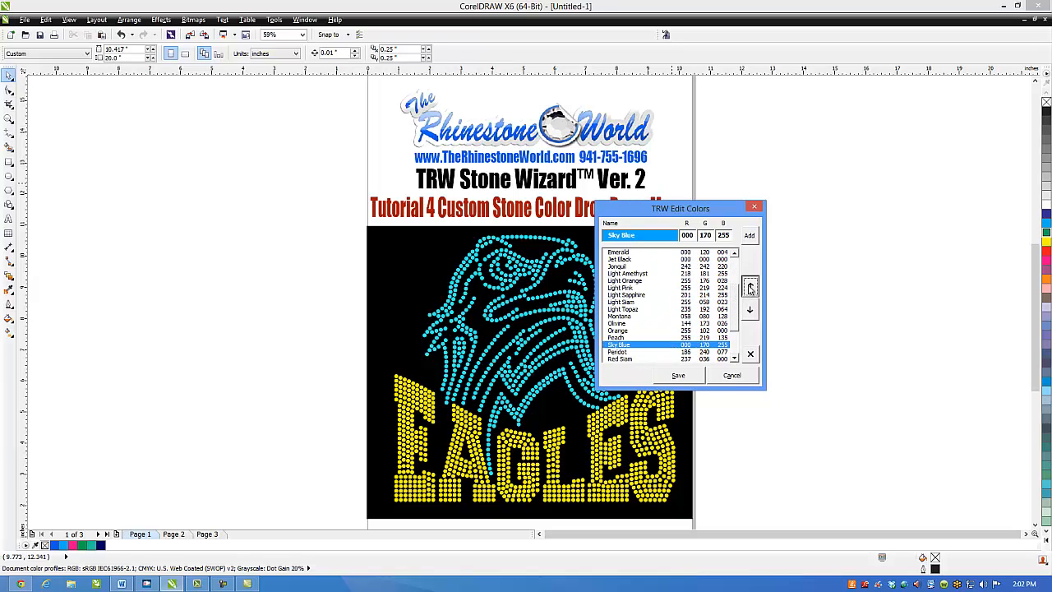
left_click(749, 286)
left_click(750, 287)
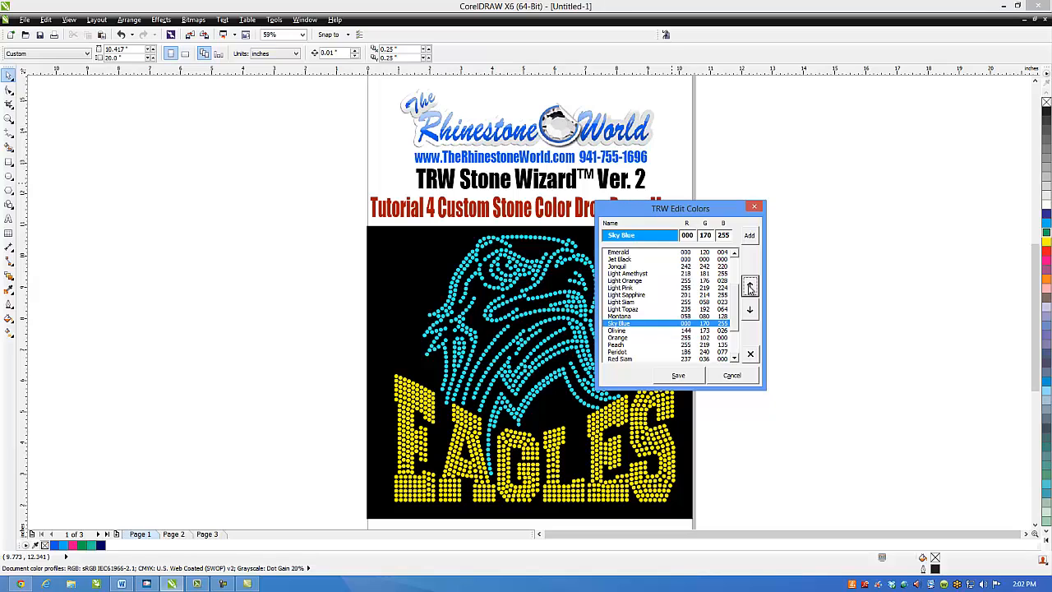
left_click(750, 286)
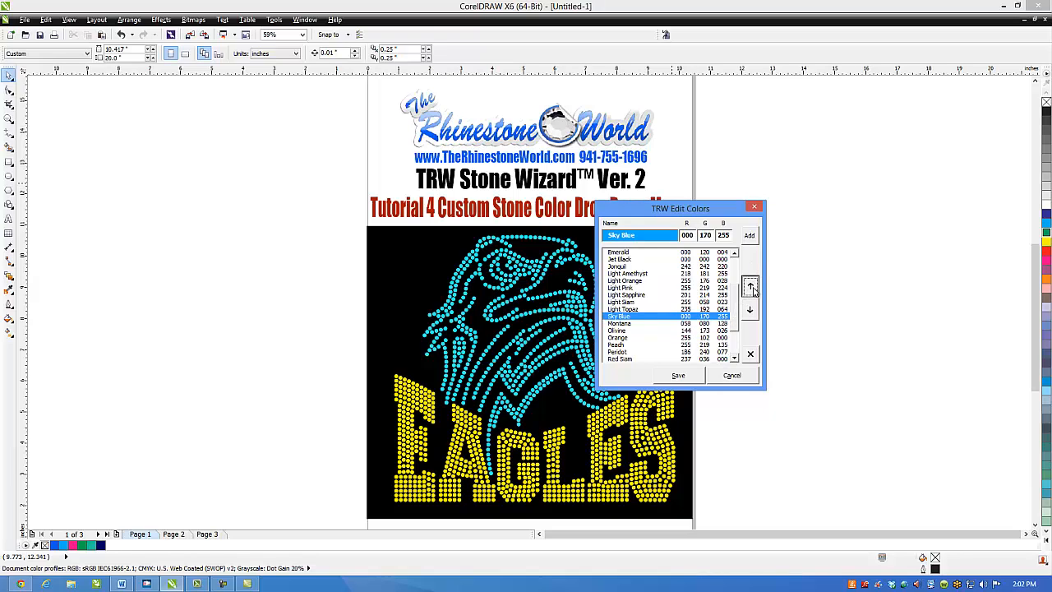
left_click(750, 286)
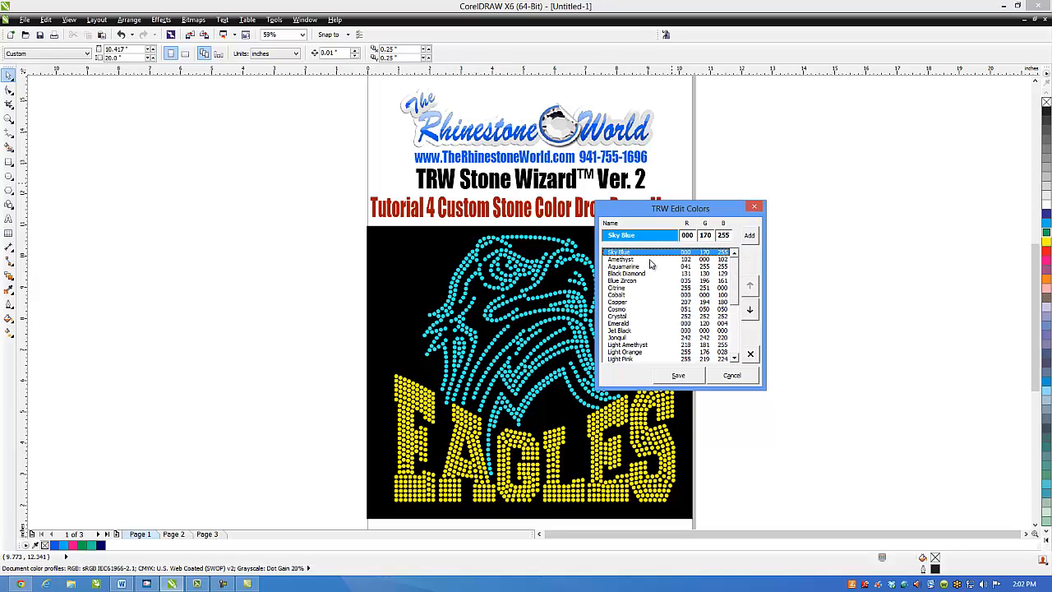
left_click(695, 379)
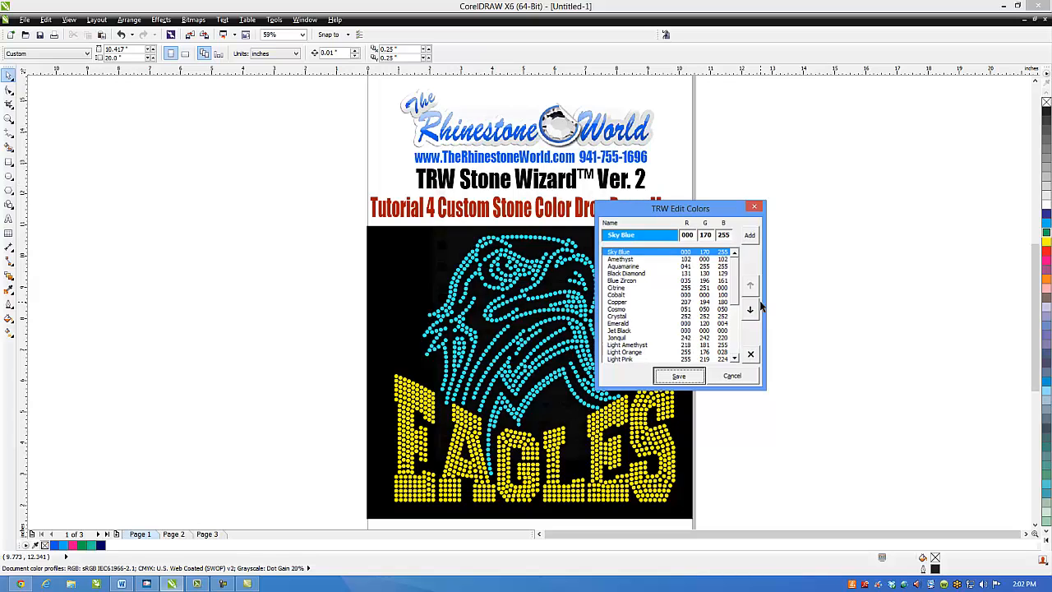
left_click_drag(555, 116, 856, 119)
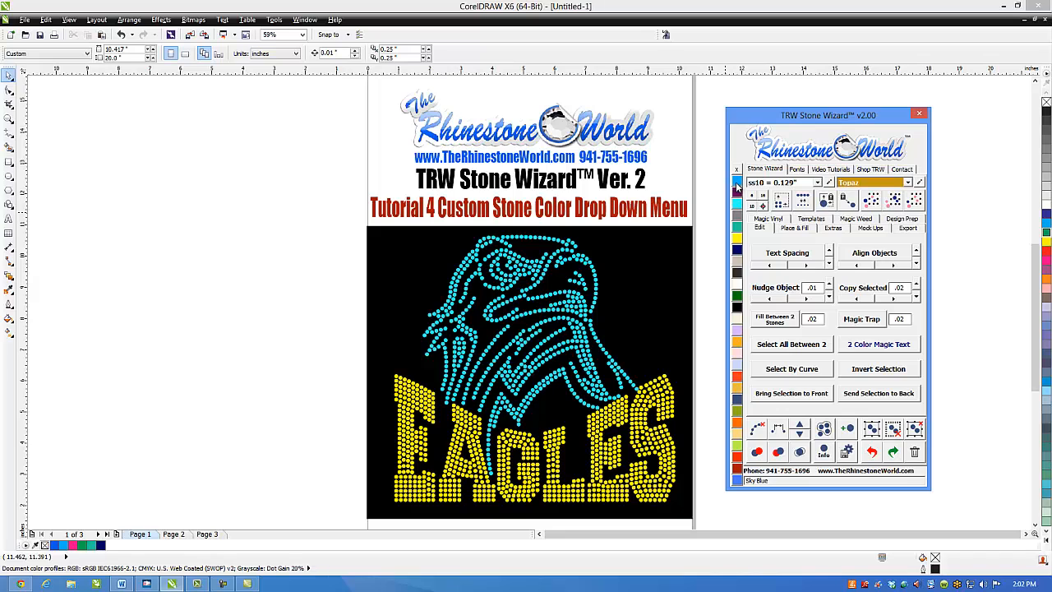
- Move Sky Blue to the very end of the stone color list, below TRW Pink, and save the list
left_click(920, 182)
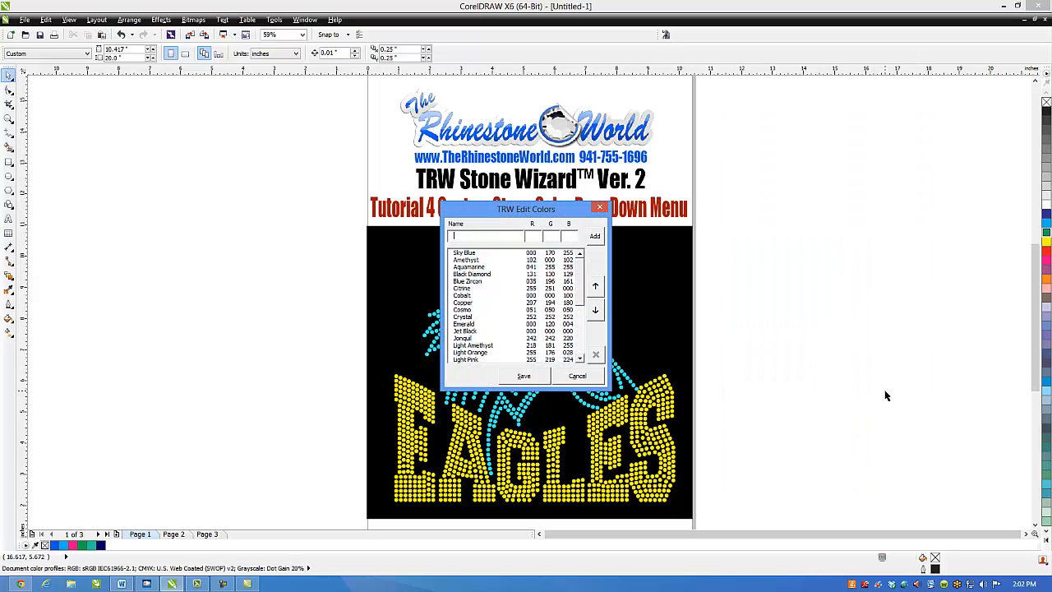
left_click(484, 254)
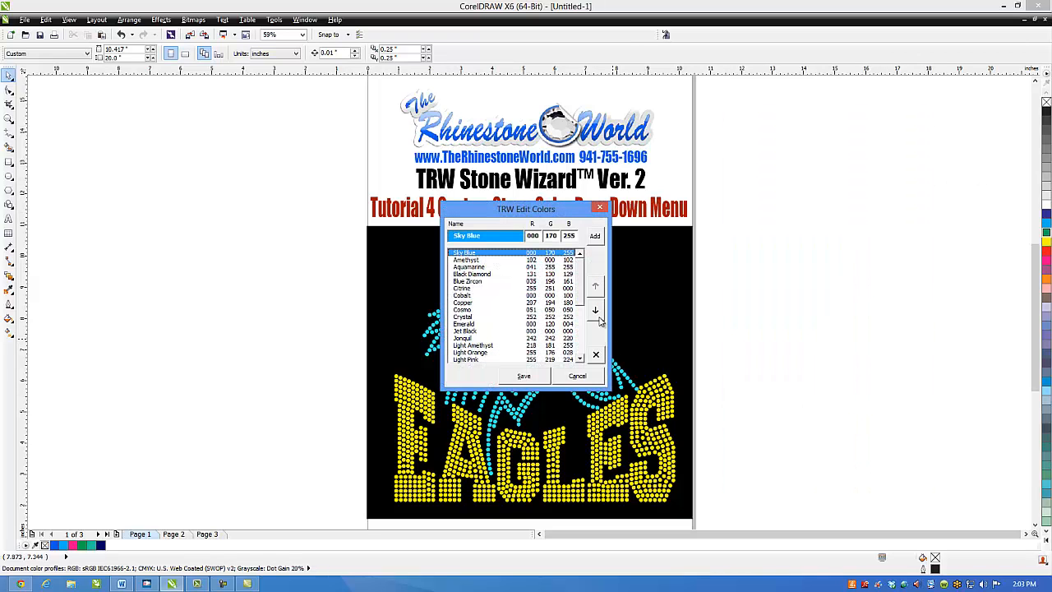
left_click(597, 316)
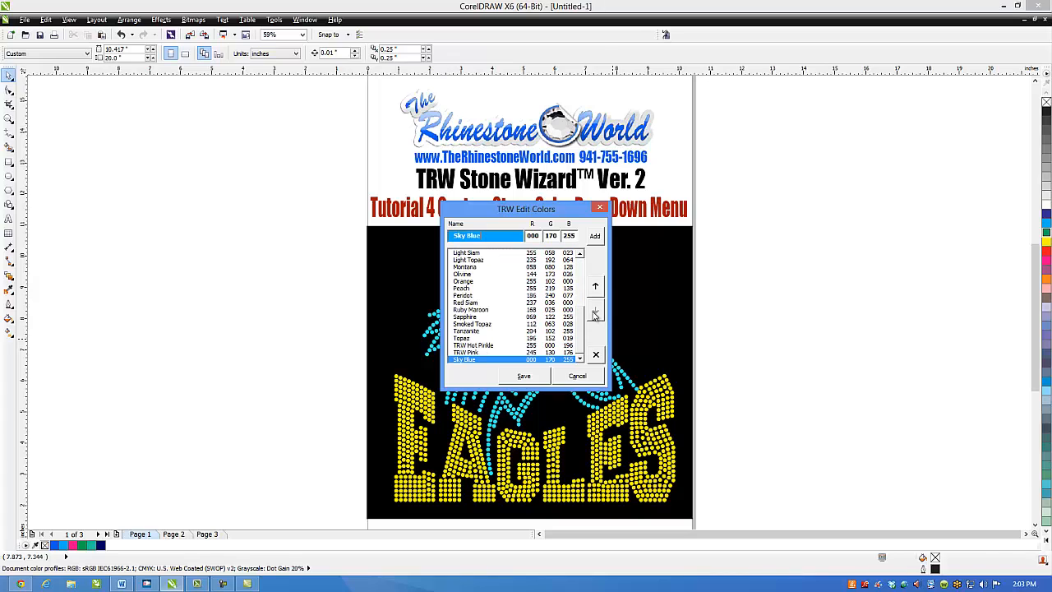
left_click(536, 375)
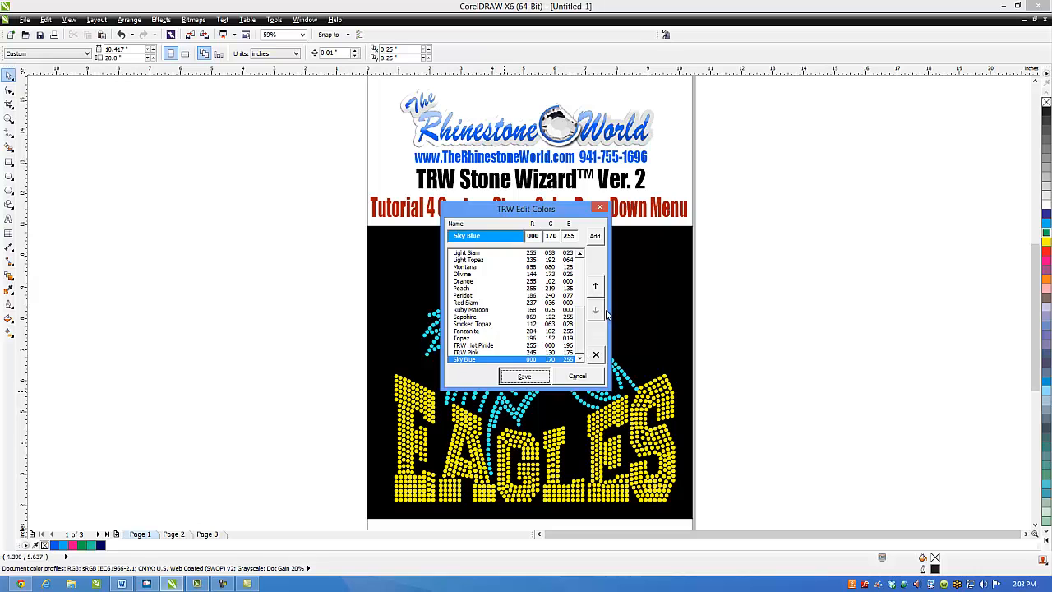
left_click(600, 206)
left_click_drag(592, 112, 893, 111)
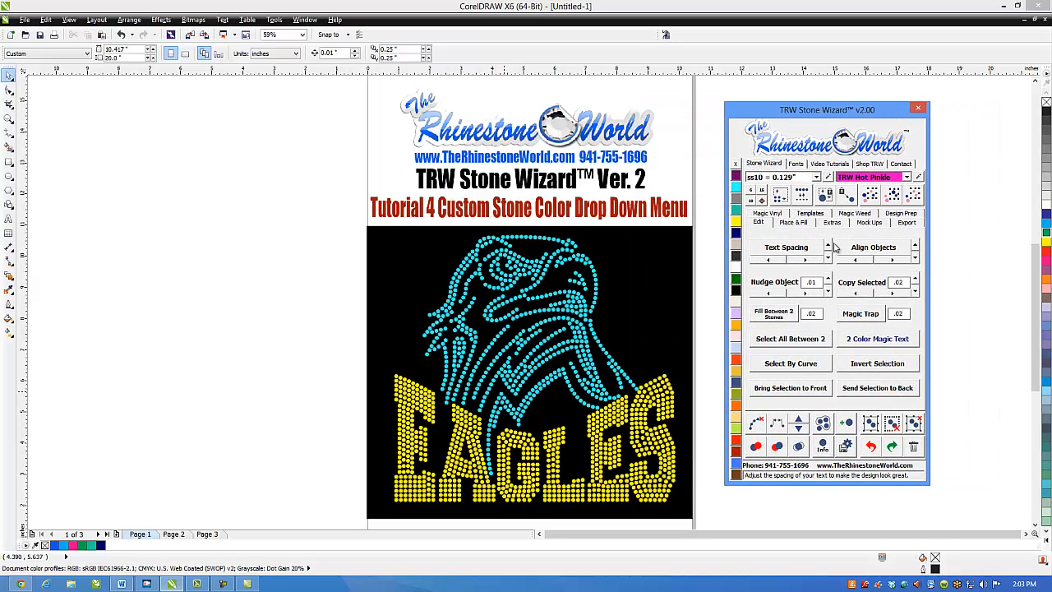
- Try a red value of 200 on Light Orange in the stone color editor and close it without saving
left_click(918, 177)
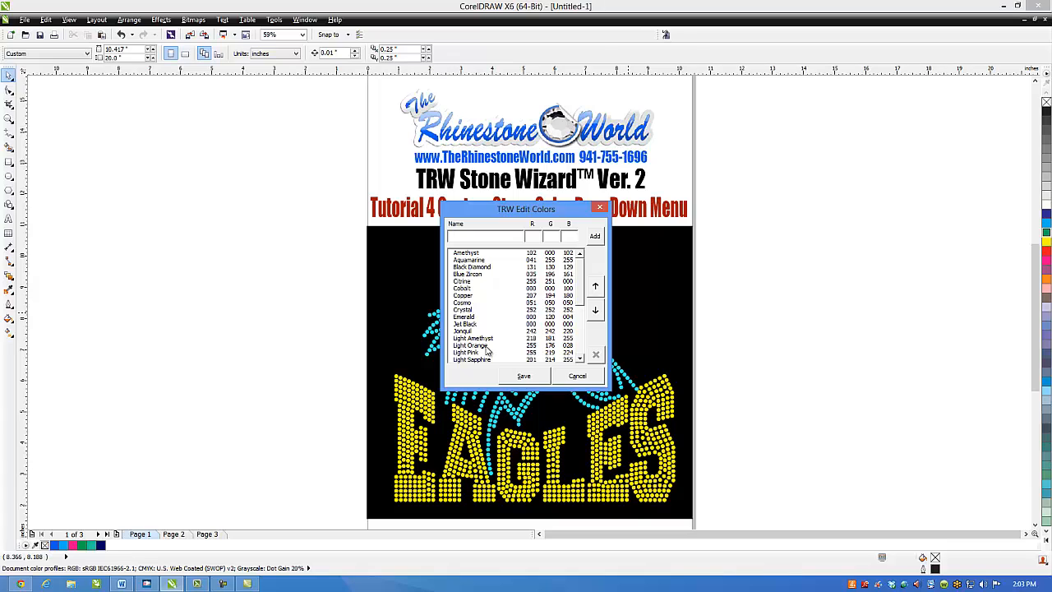
left_click(485, 345)
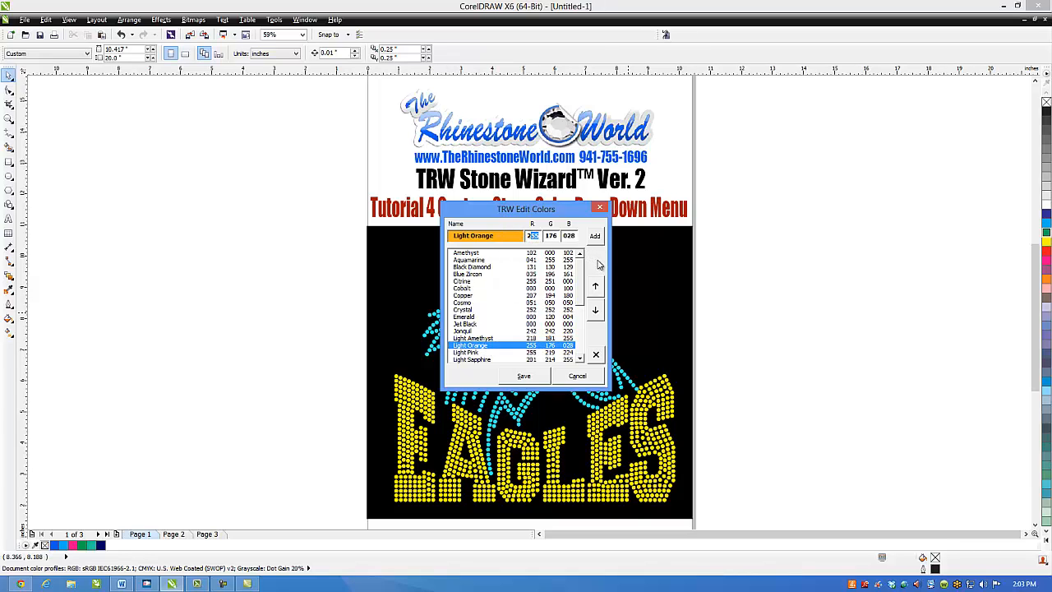
type("30")
key("BackSpace")
key("BackSpace")
type("00")
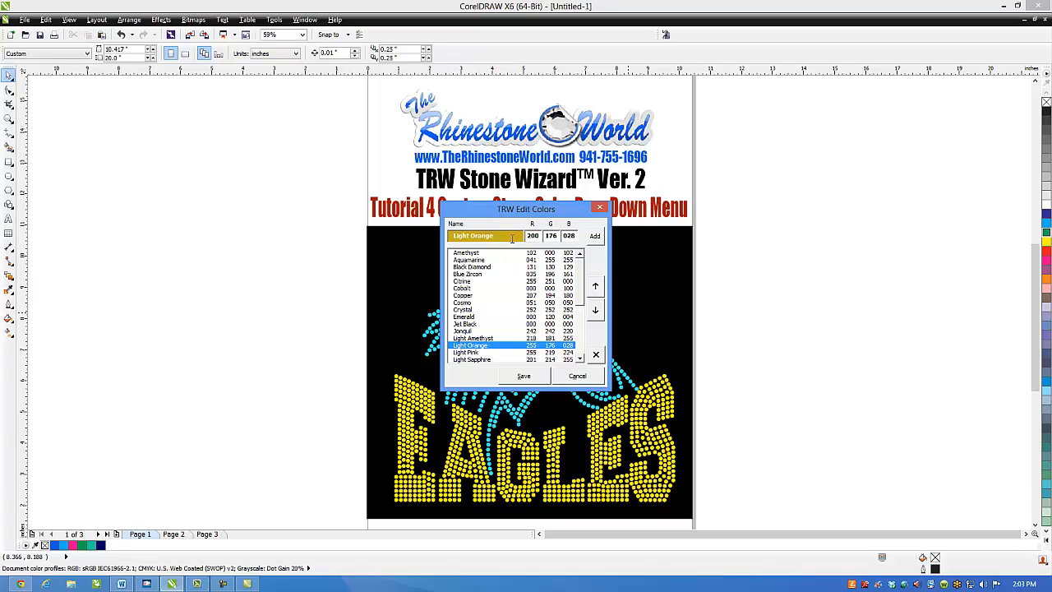
left_click(601, 211)
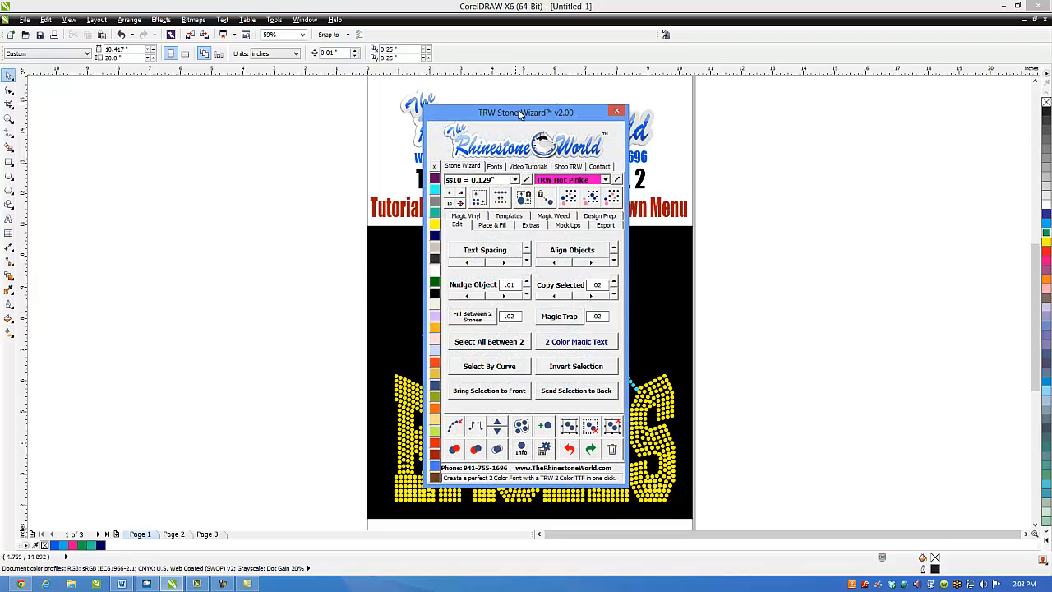
left_click_drag(526, 113, 868, 107)
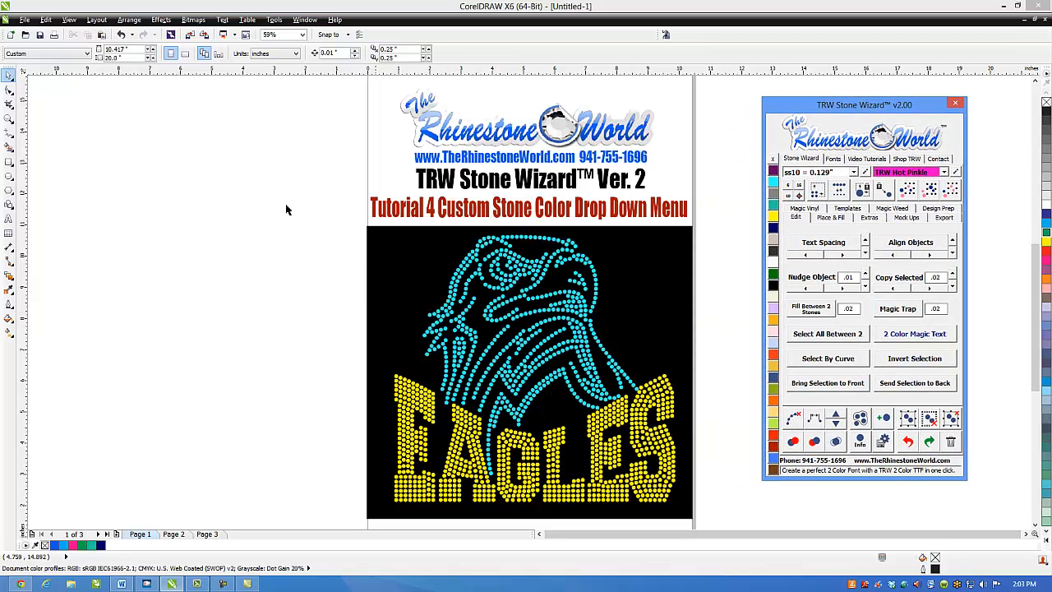
- Draw a rectangle about 1.28 by 1.74 inches just outside the page's right edge and fill it with orange (C0 M60 Y100 K0)
left_click(9, 161)
left_click_drag(701, 255, 747, 316)
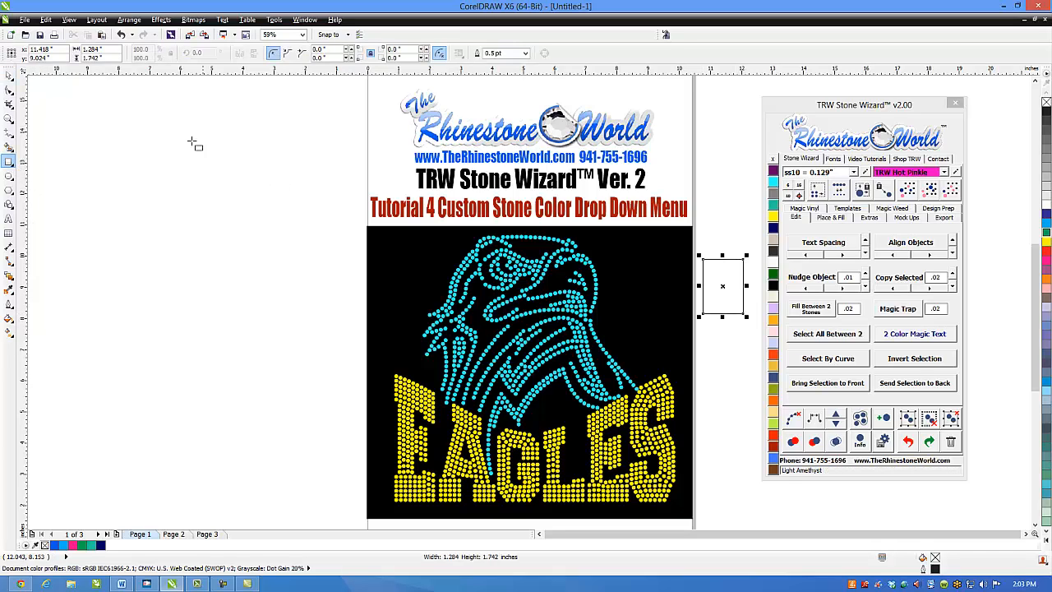
left_click(8, 74)
left_click(723, 287)
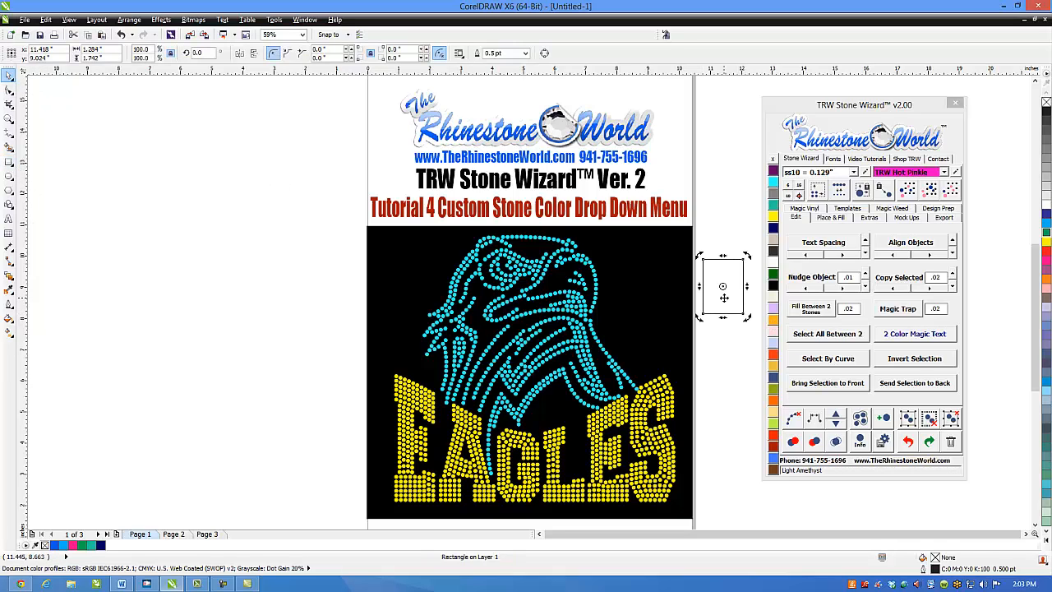
left_click(1046, 233)
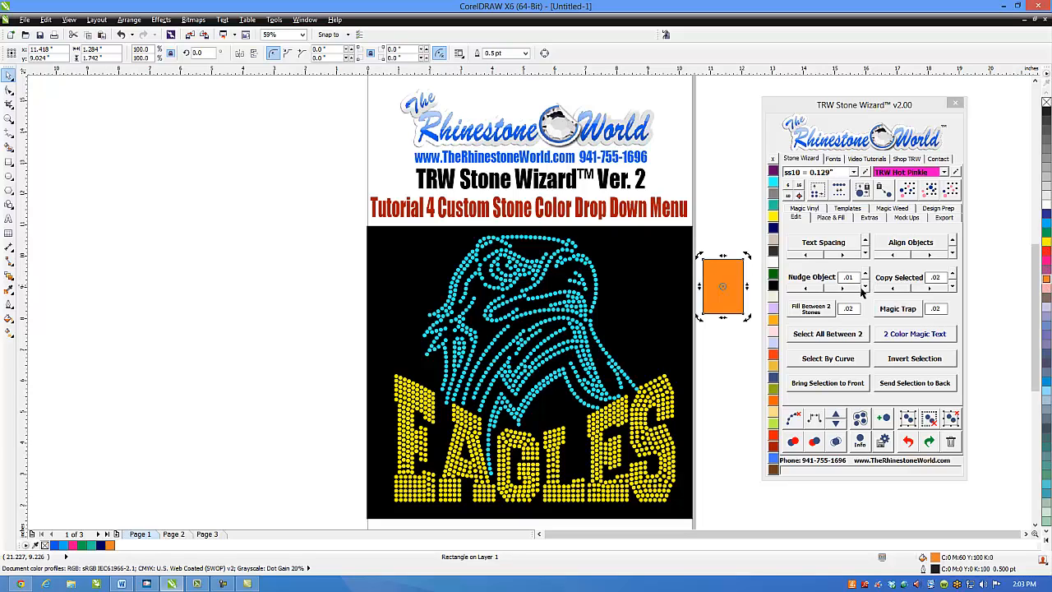
- Move the orange rectangle straight down about 0.56 inches beside the page, keeping it selected
left_click_drag(732, 277, 733, 293)
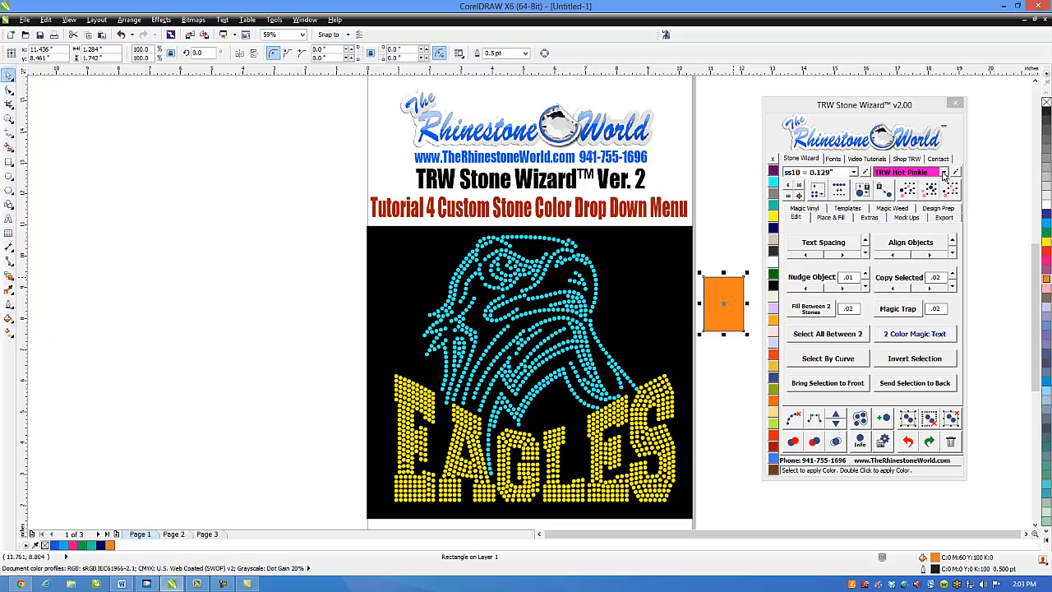
left_click(944, 172)
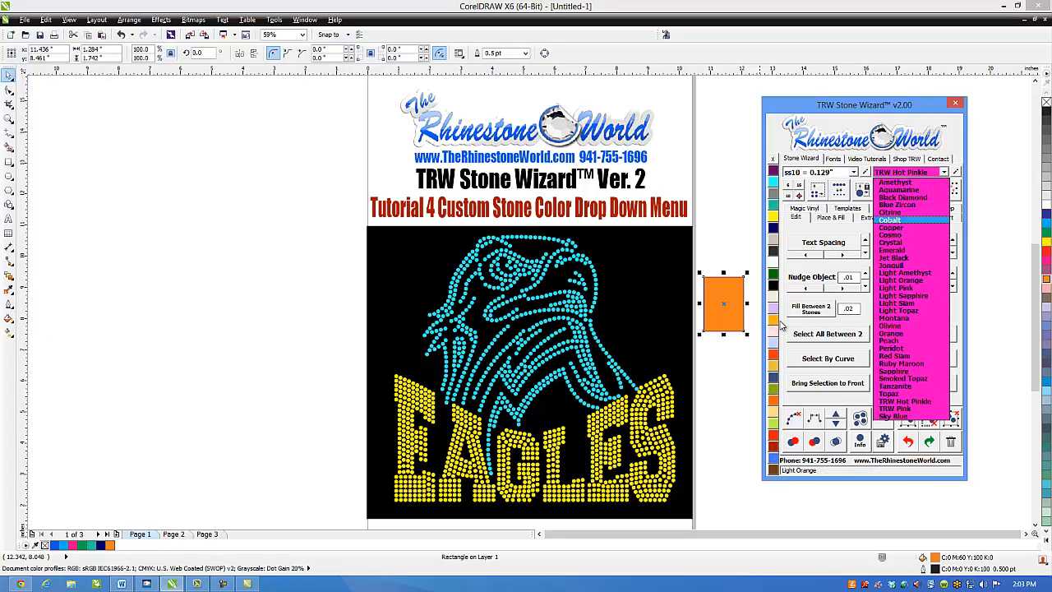
left_click(729, 305)
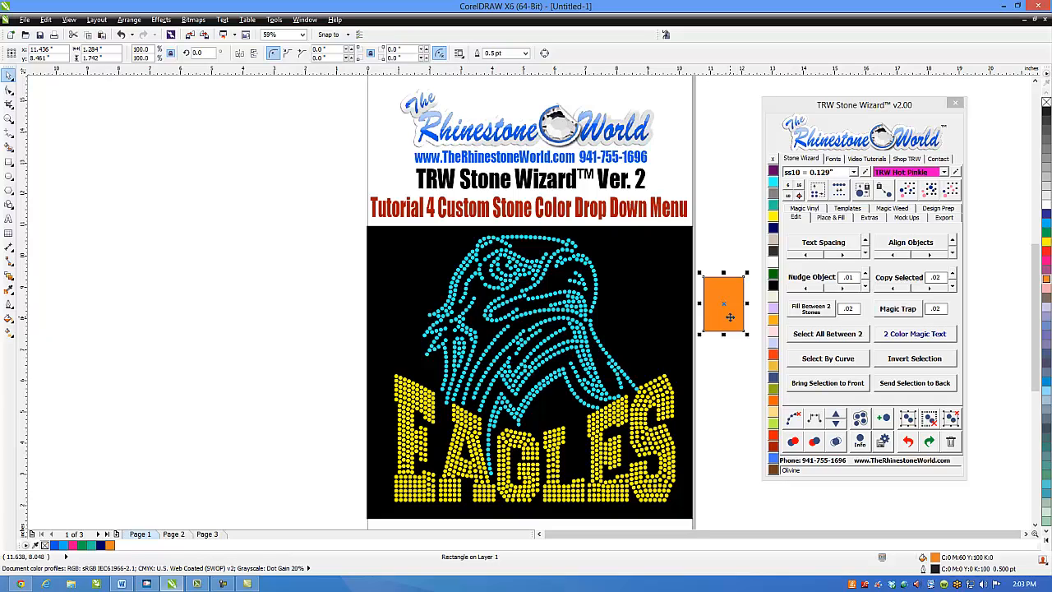
- Open the orange rectangle's uniform fill, compare its color models, mixers and palettes, and display the palette color values as RGB
double_click(935, 558)
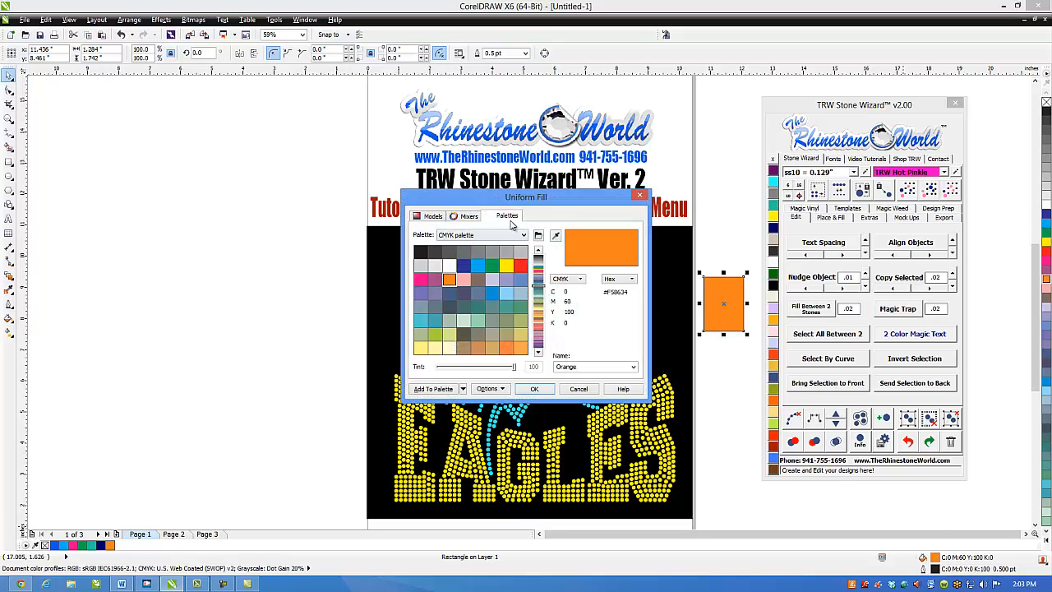
left_click(465, 217)
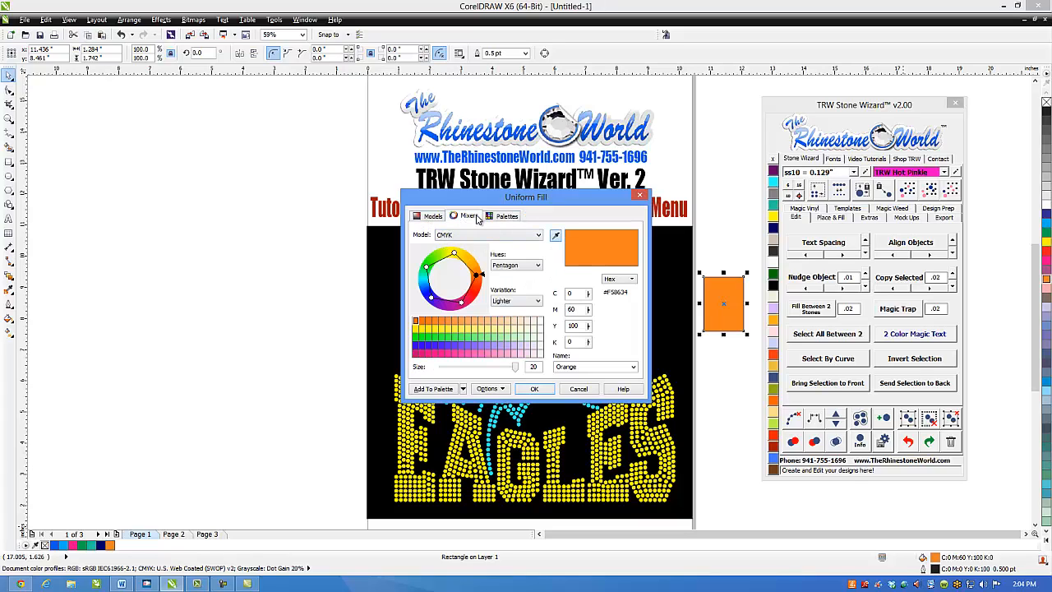
left_click(507, 216)
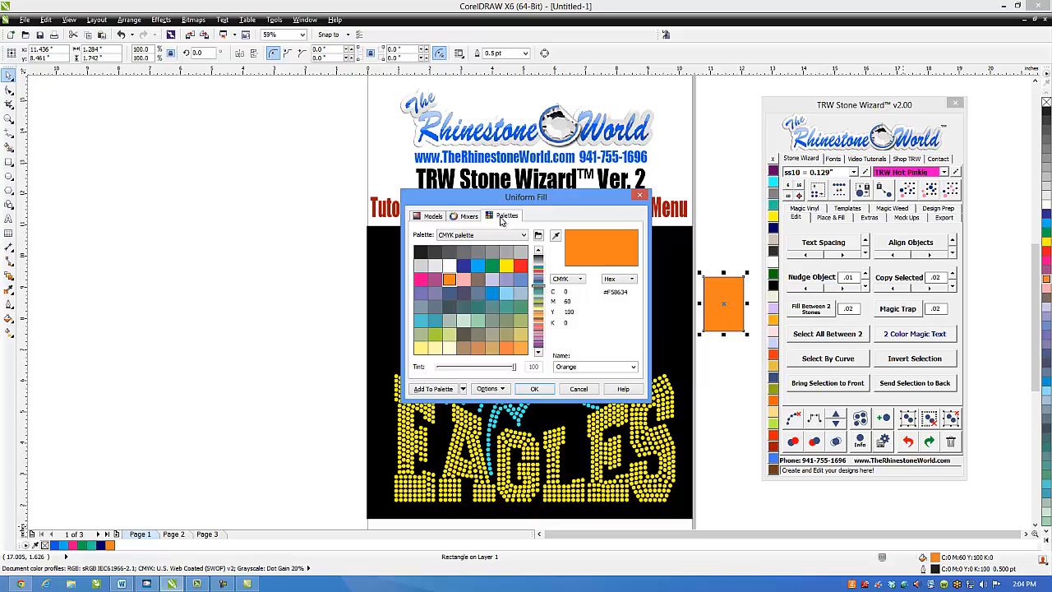
left_click(469, 217)
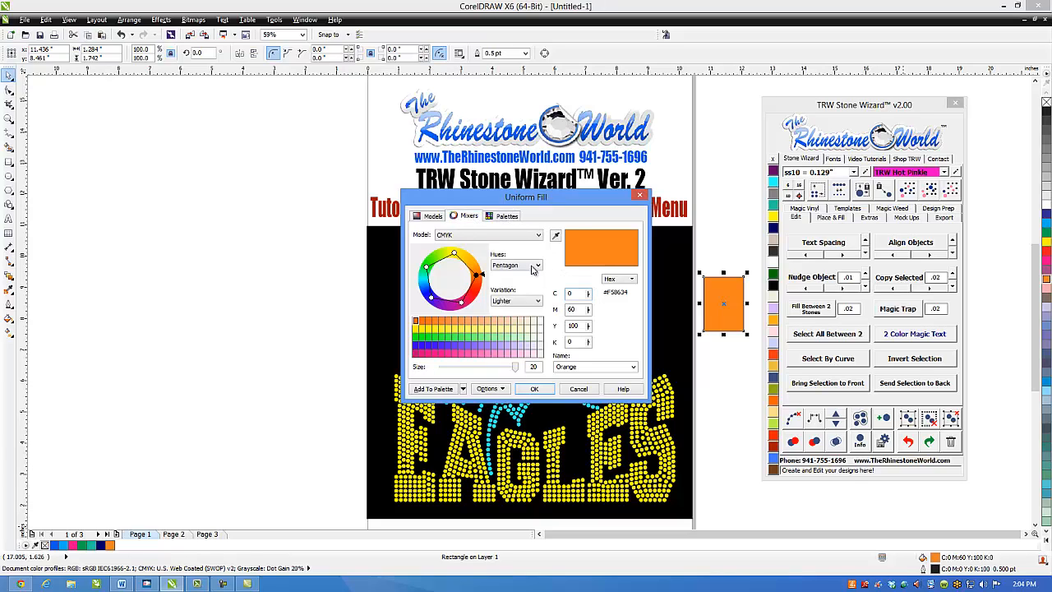
left_click(429, 217)
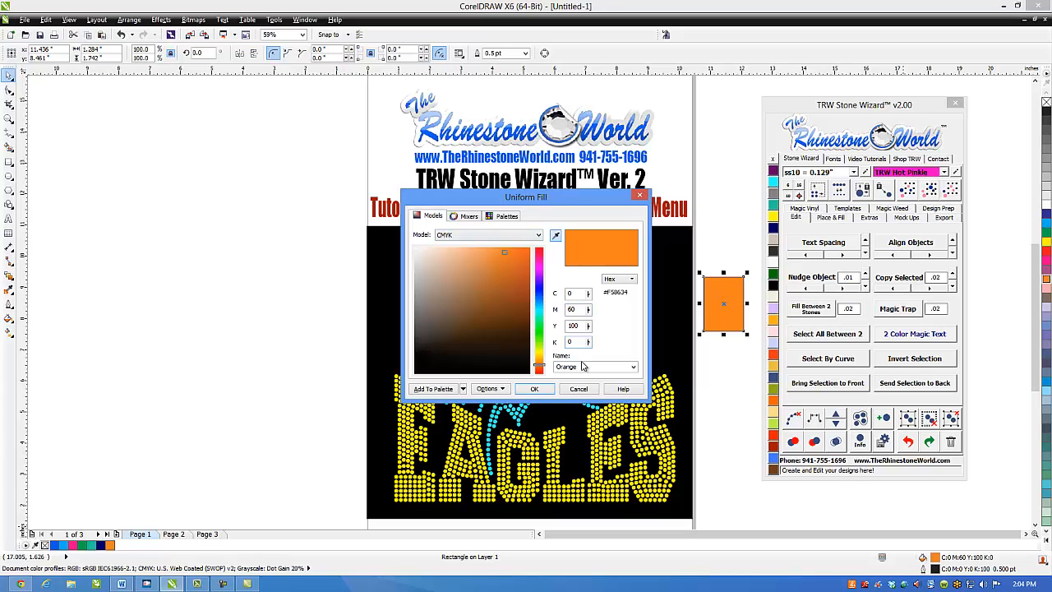
left_click(506, 216)
left_click(576, 279)
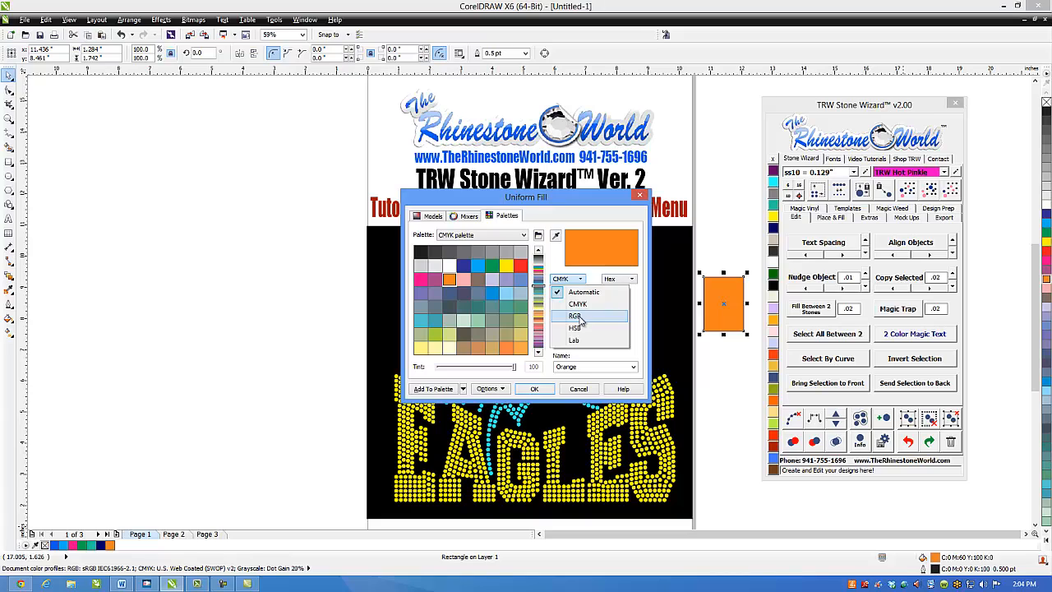
left_click(576, 317)
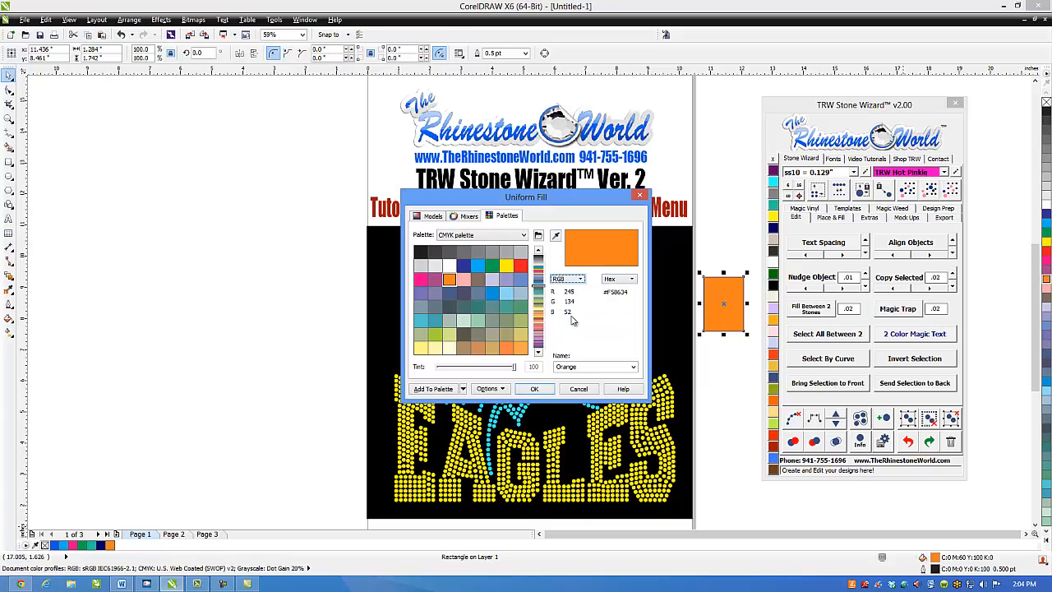
left_click(467, 215)
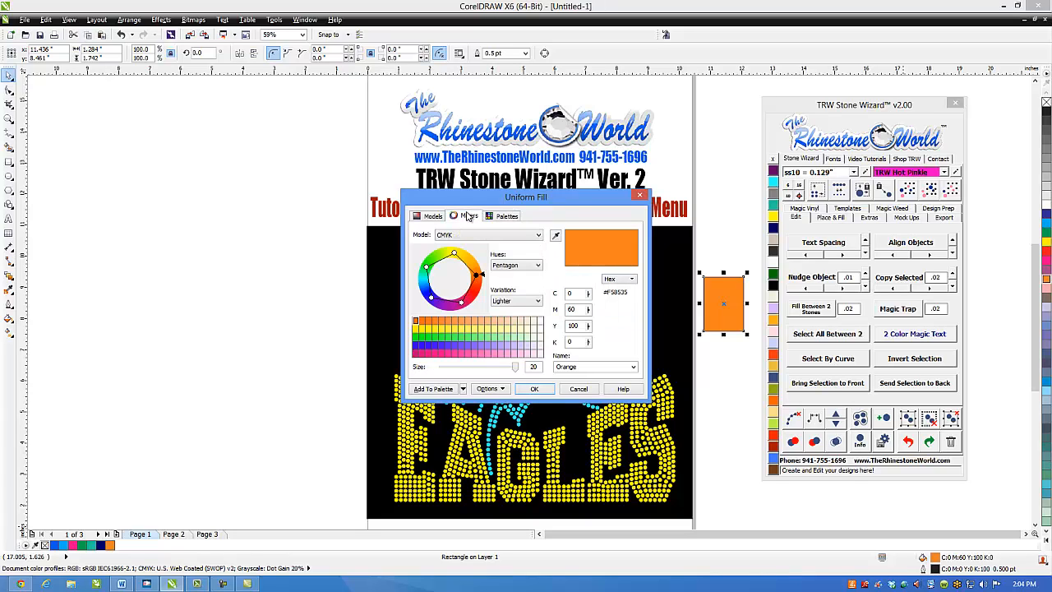
left_click(440, 217)
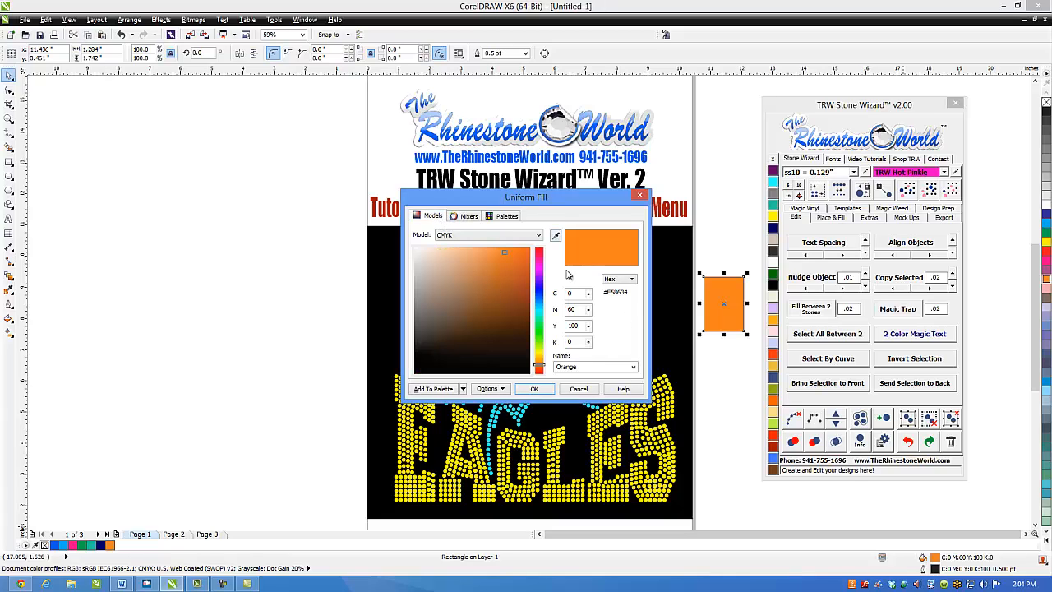
- Look up the RGB values of the Chartreuse swatch in the CMYK palette and close the fill settings without applying it
left_click(507, 217)
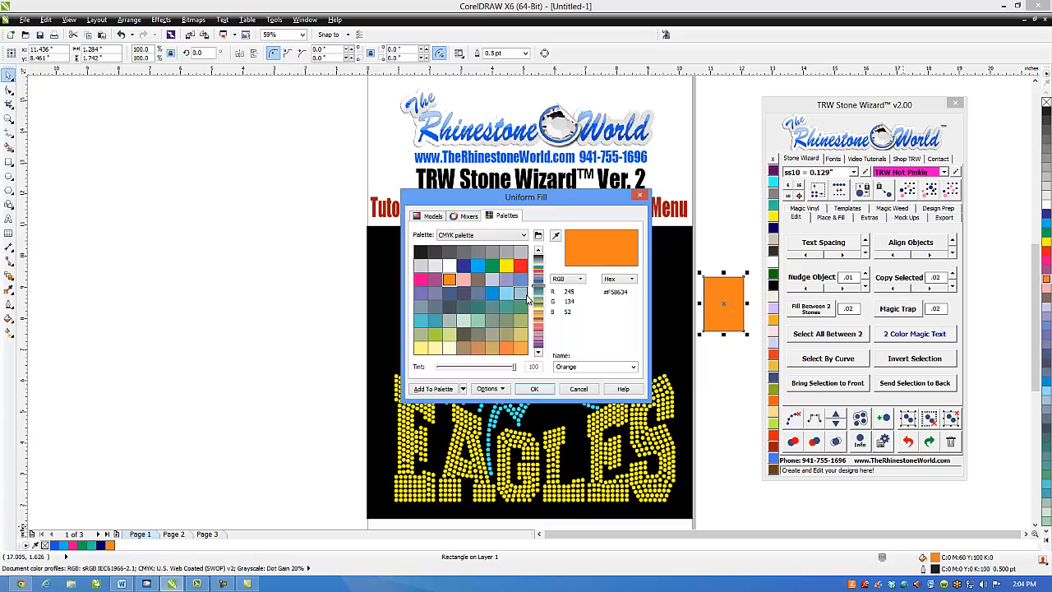
left_click_drag(541, 306, 540, 330)
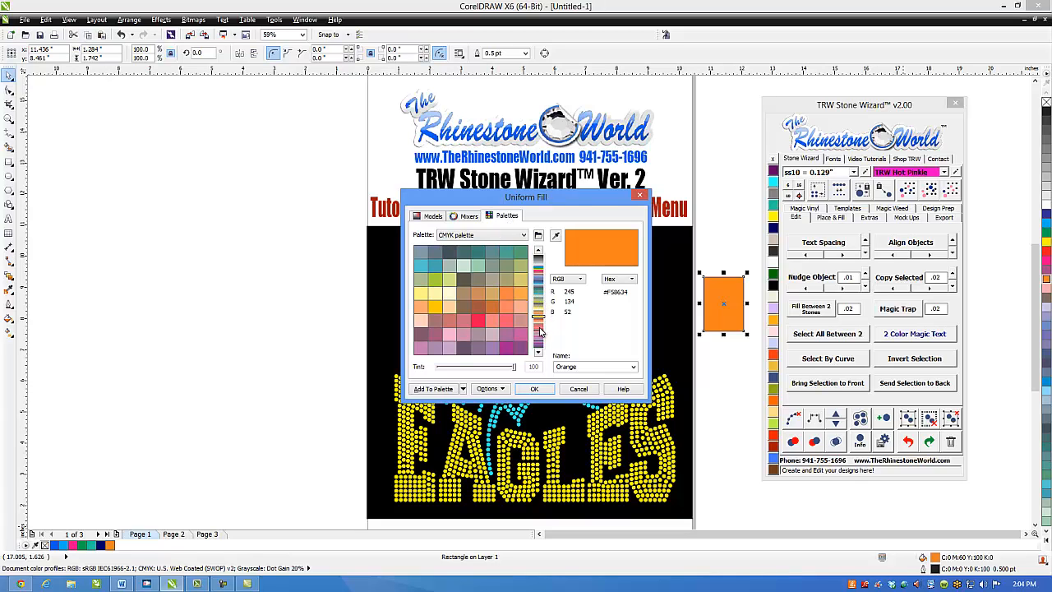
left_click(505, 295)
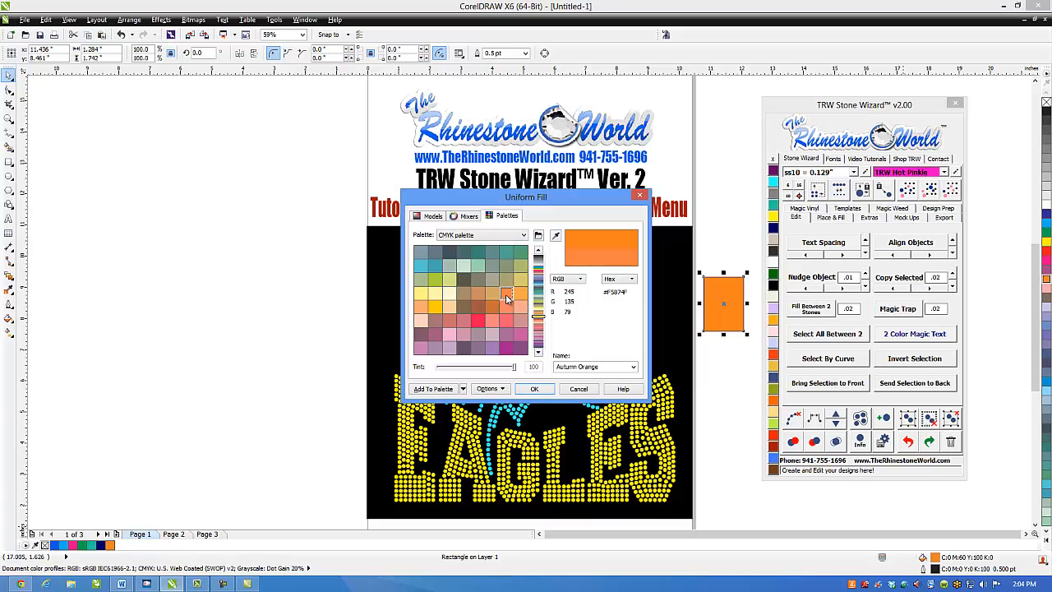
left_click(433, 283)
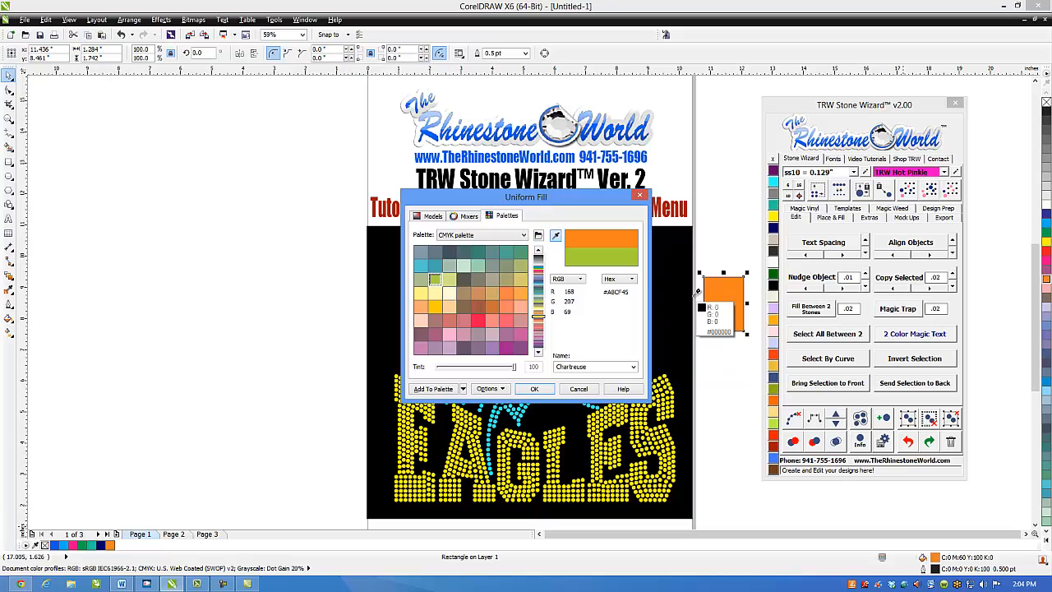
left_click(638, 257)
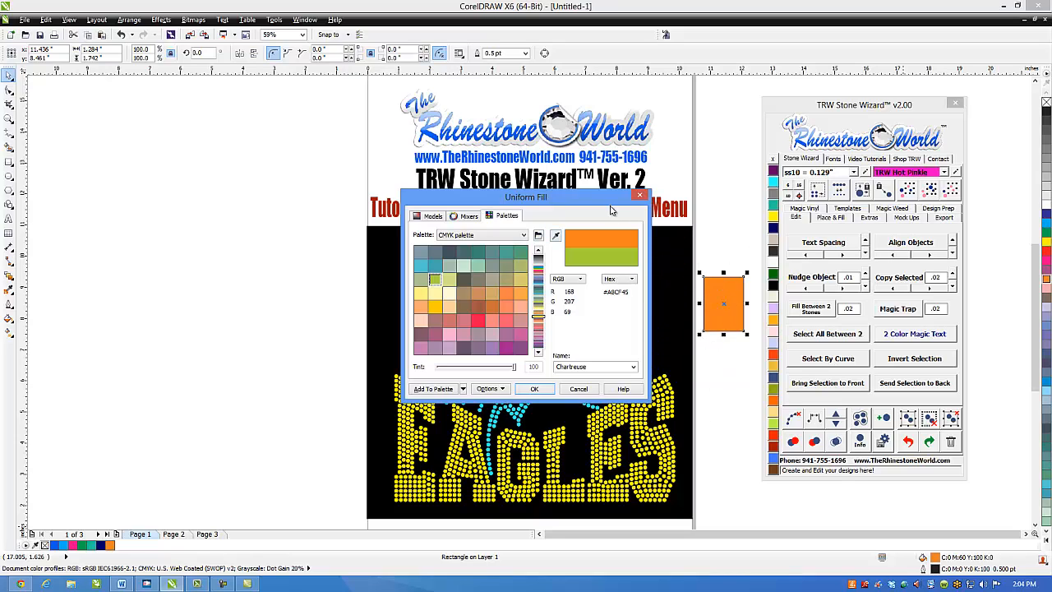
left_click_drag(608, 200, 553, 187)
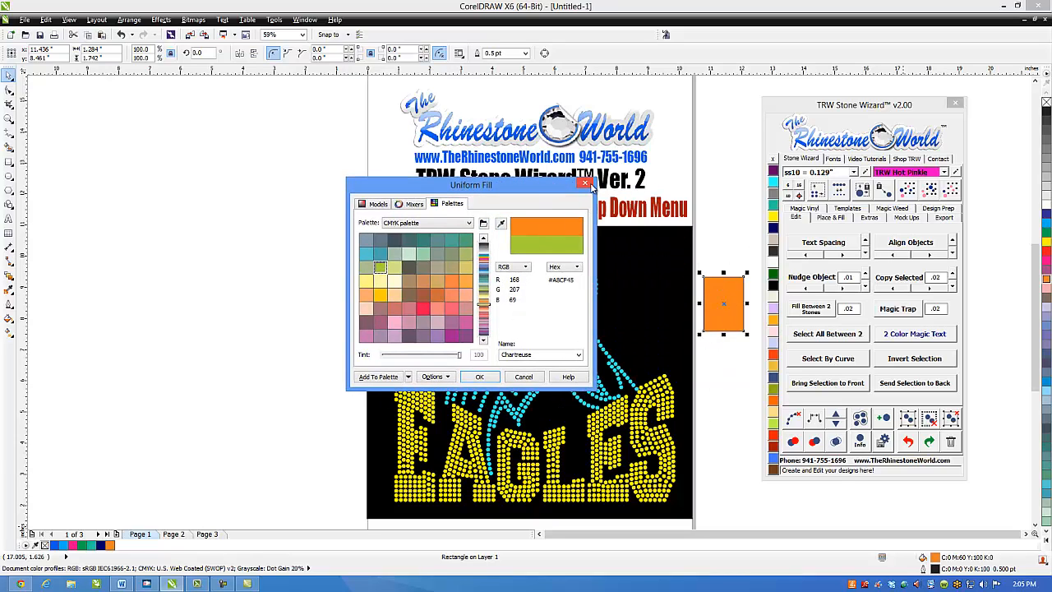
left_click(585, 182)
- Add a stone color named NEW Peridot with RGB values 168, 207, 69 in the stone color editor
left_click(954, 172)
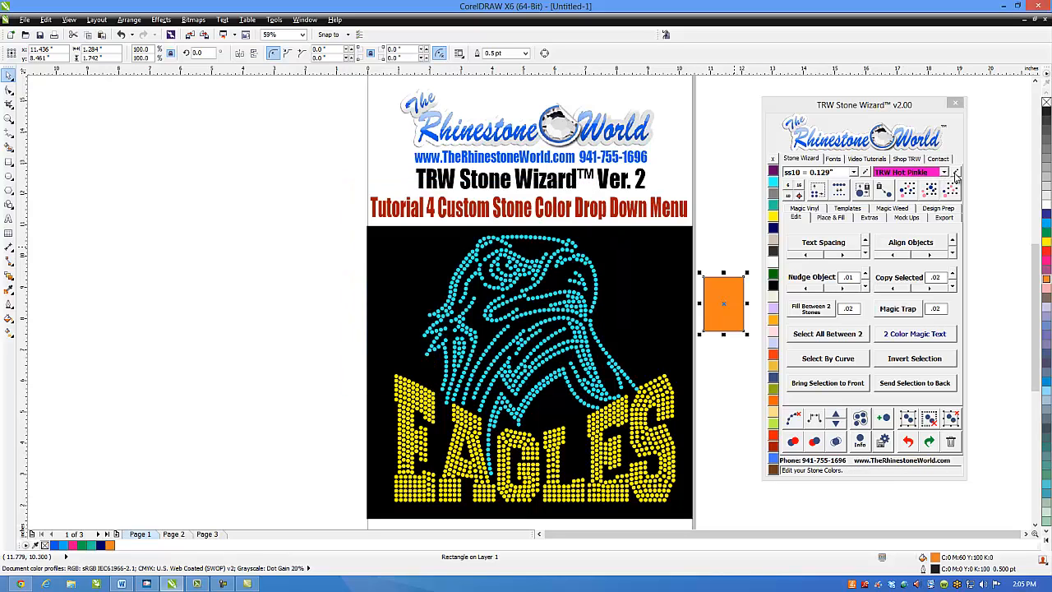
left_click(541, 239)
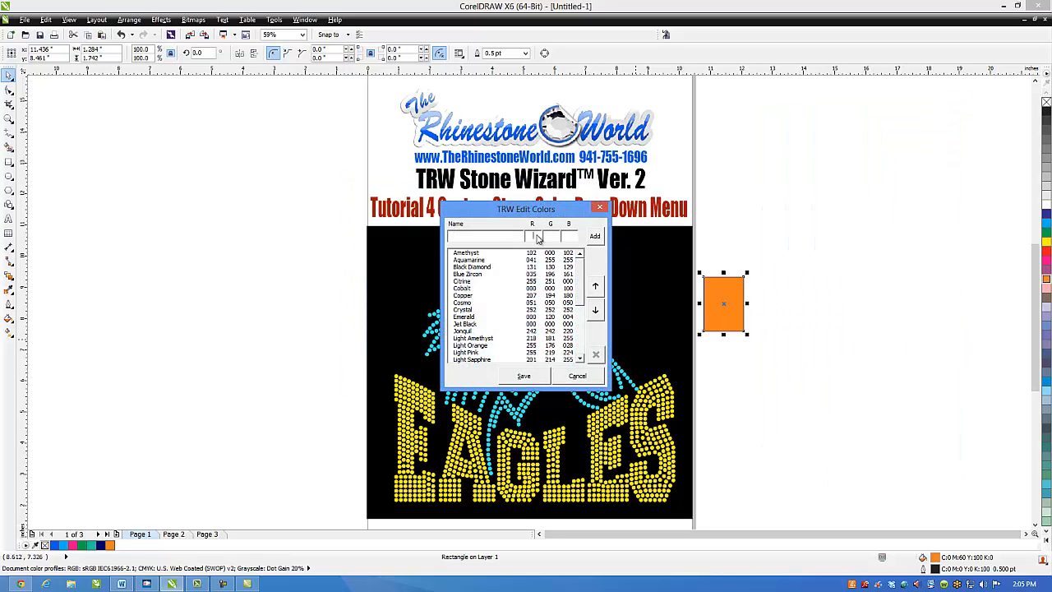
type("168")
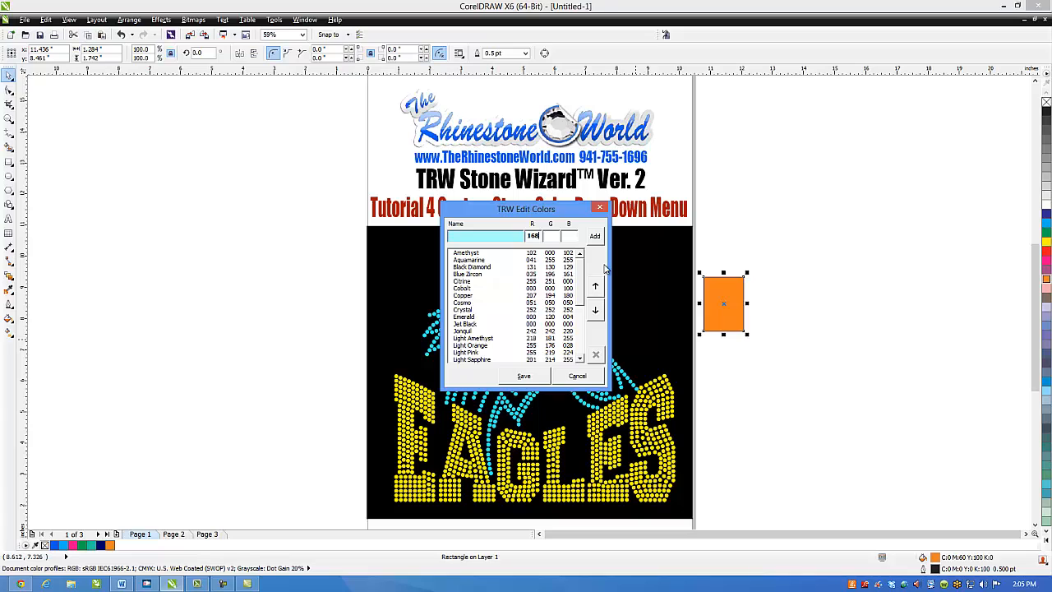
key("Tab")
type("207")
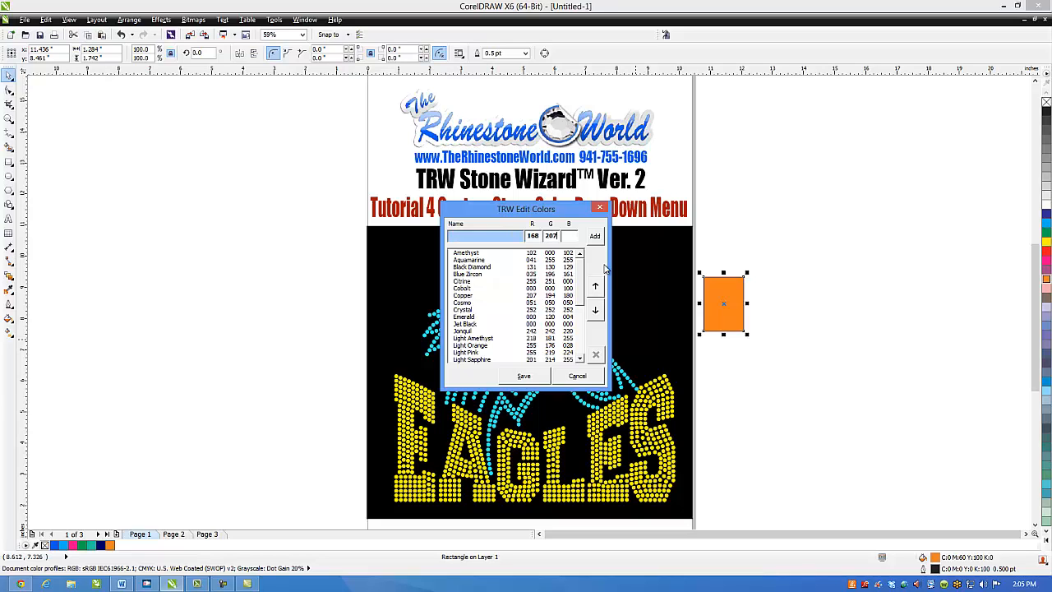
type("69")
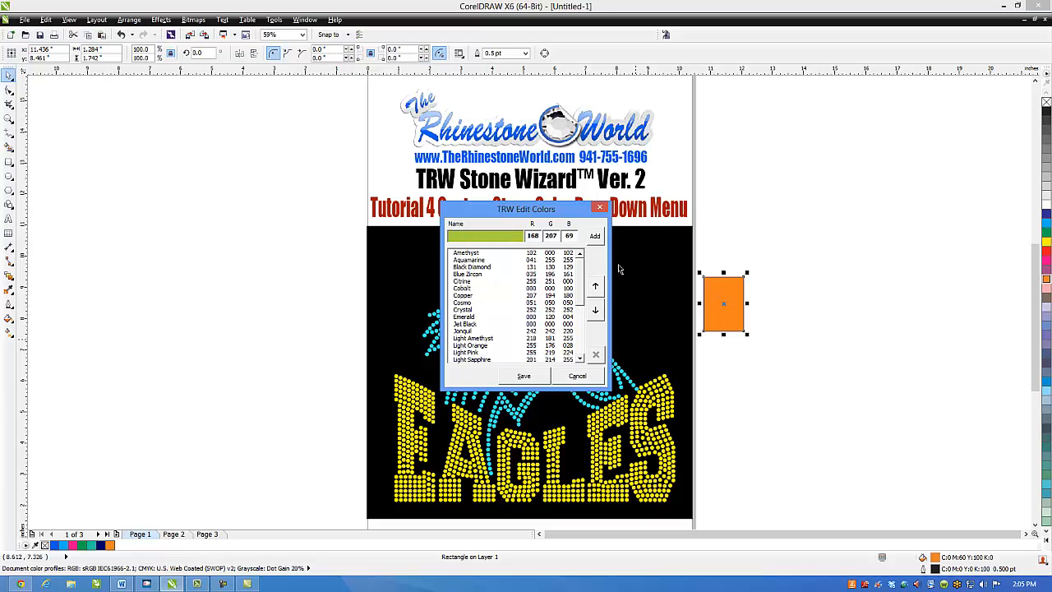
left_click(516, 238)
type("Ne")
left_click(595, 236)
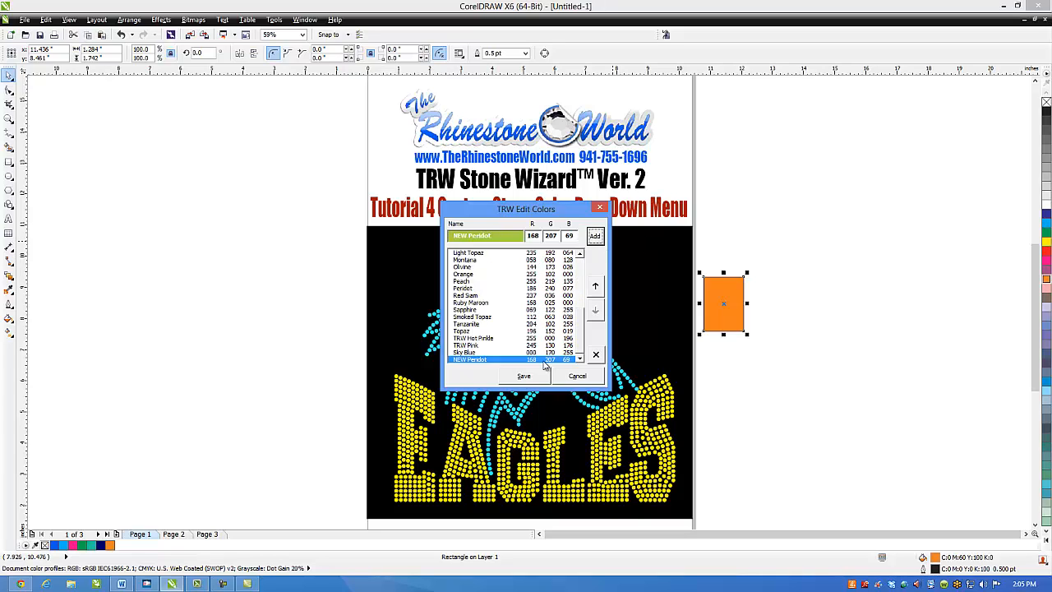
- Move NEW Peridot between Blue Zircon and Citrine in the stone color list and save the list
left_click(597, 290)
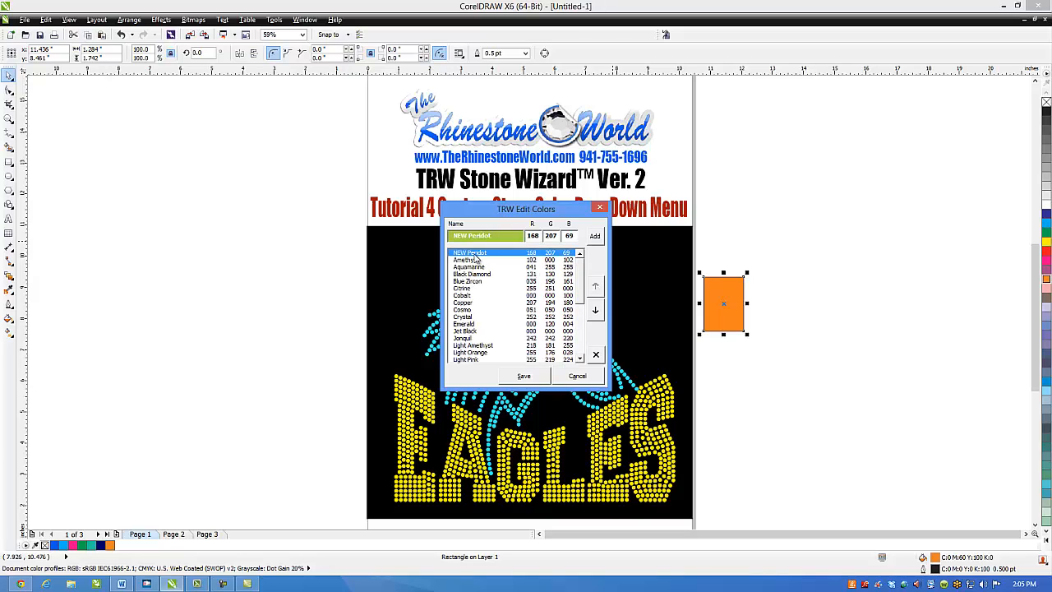
left_click(595, 313)
left_click(595, 313)
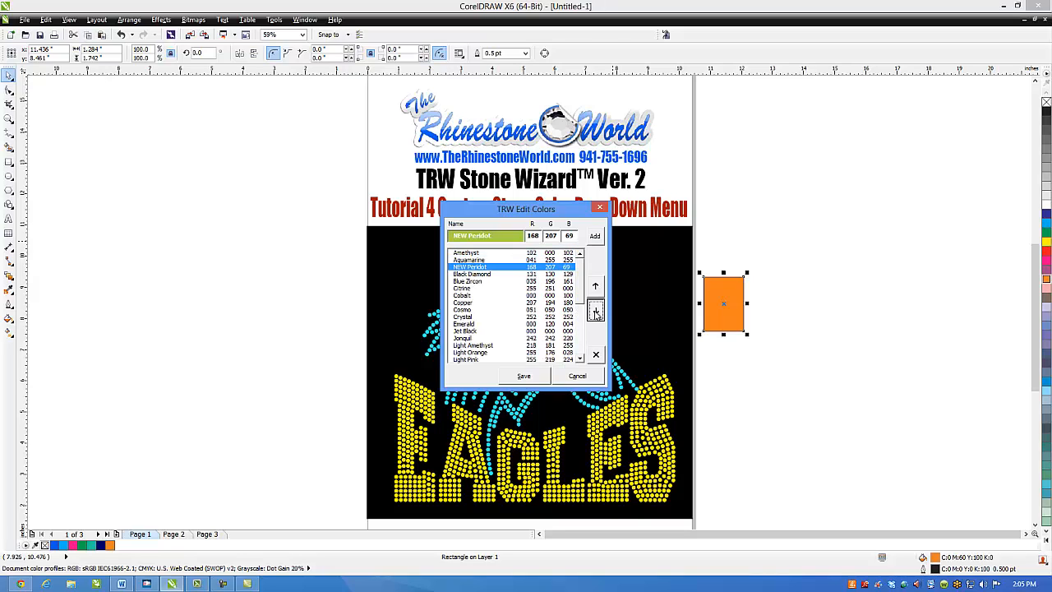
left_click(595, 313)
left_click(595, 313)
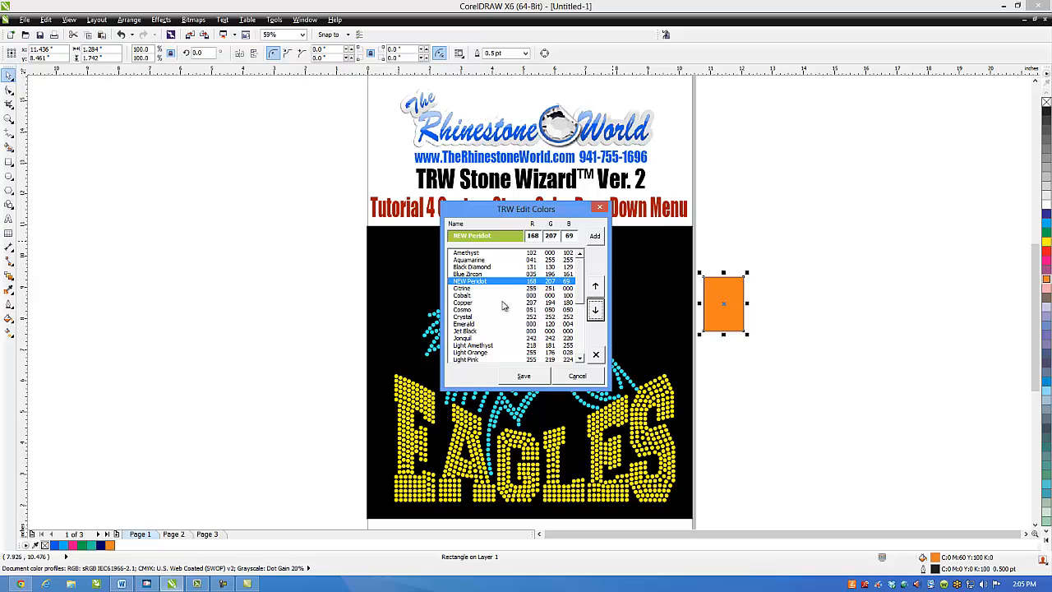
left_click(535, 372)
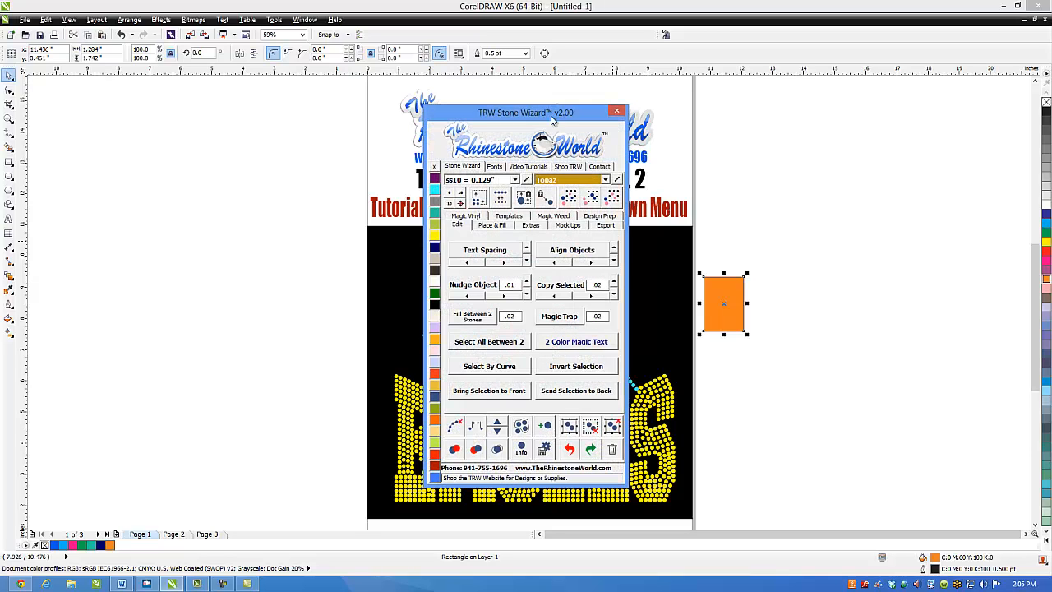
- Check the updated stone color list for NEW Peridot, deselect the rectangle, and place the Stone Wizard window clear of the page
left_click_drag(565, 113, 813, 101)
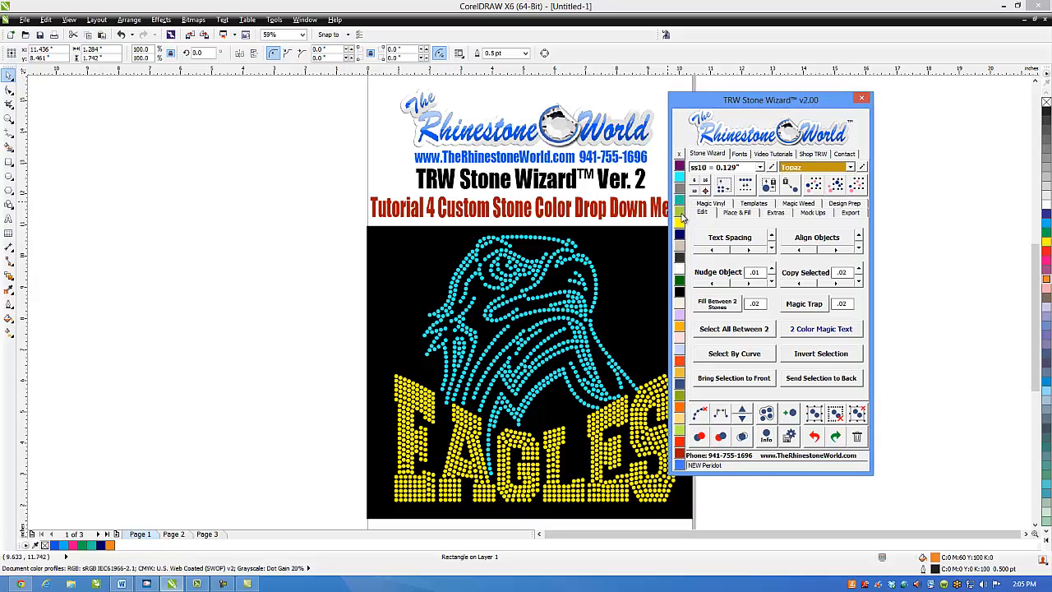
left_click(850, 166)
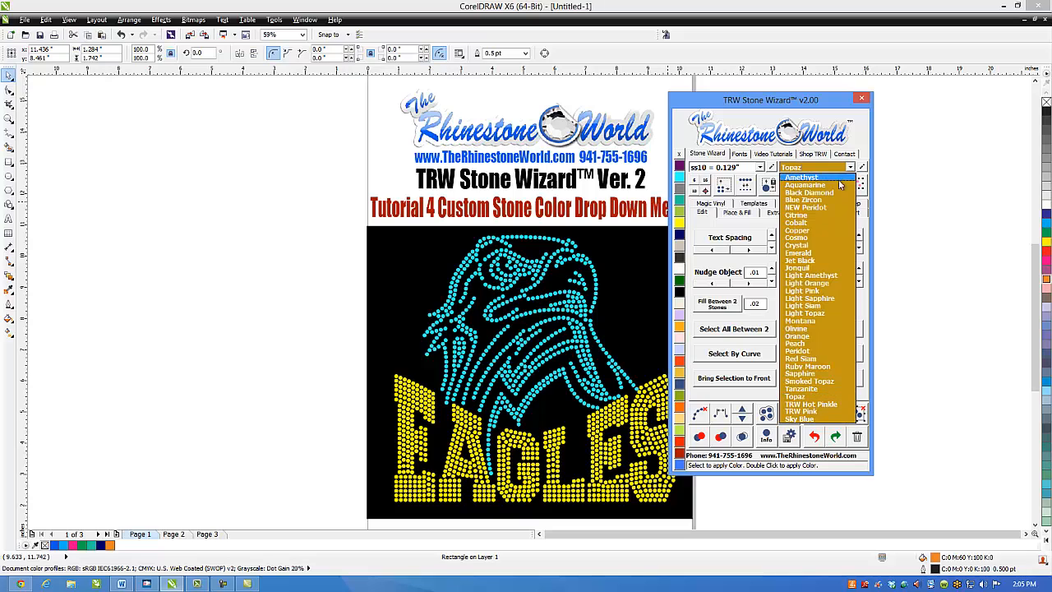
left_click(275, 267)
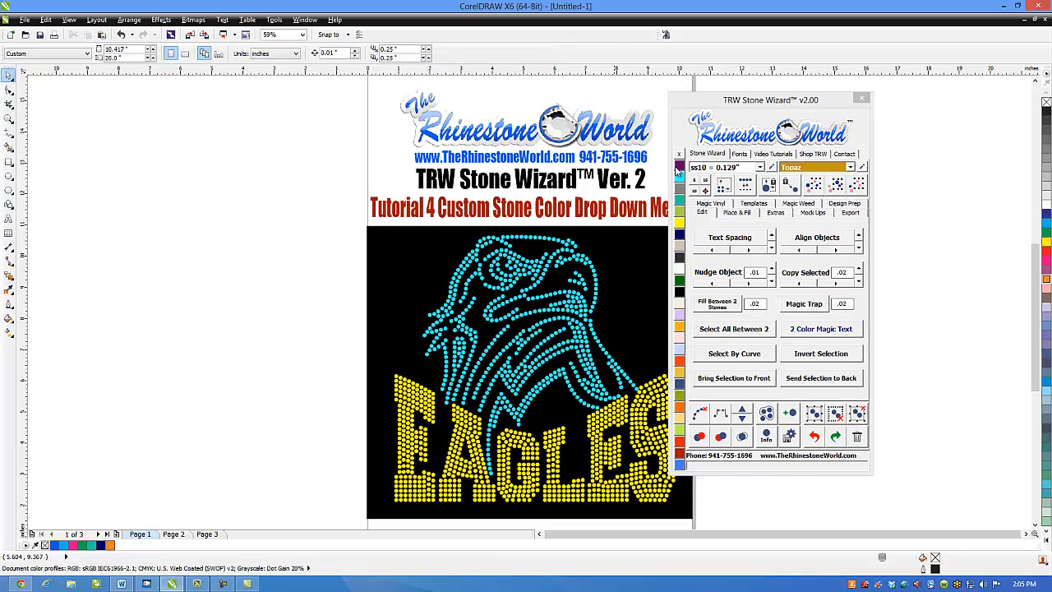
left_click_drag(722, 99, 814, 92)
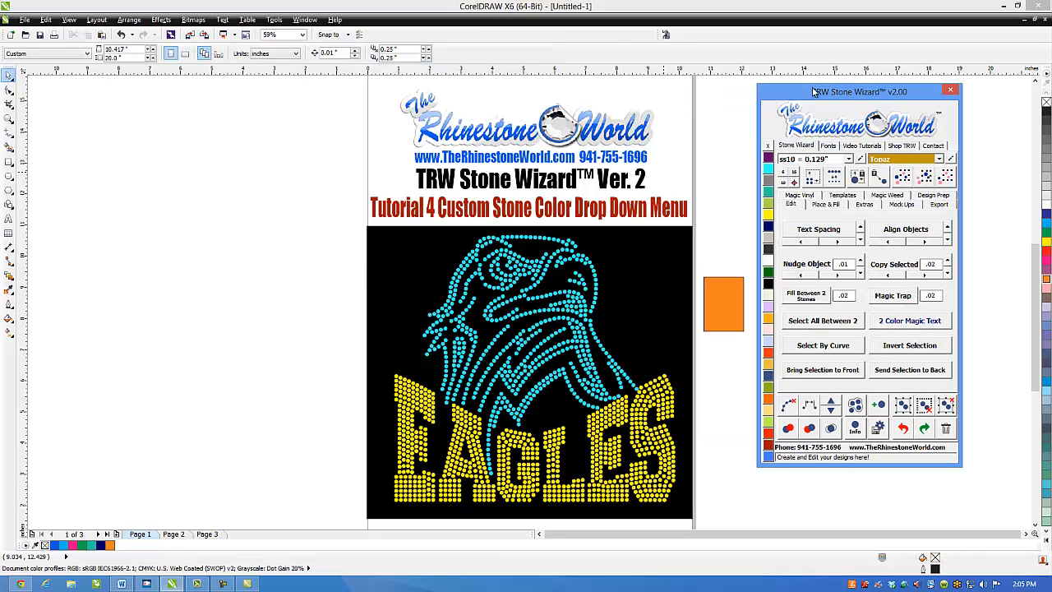
- Recolor the aquamarine eagle stones with the NEW Peridot stone color
left_click(602, 279)
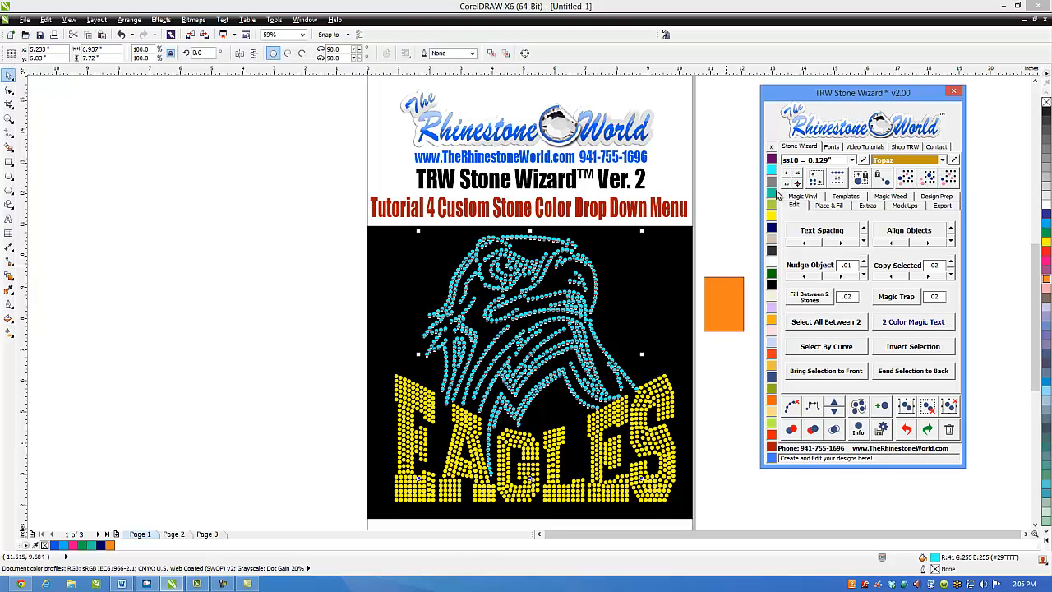
left_click(943, 161)
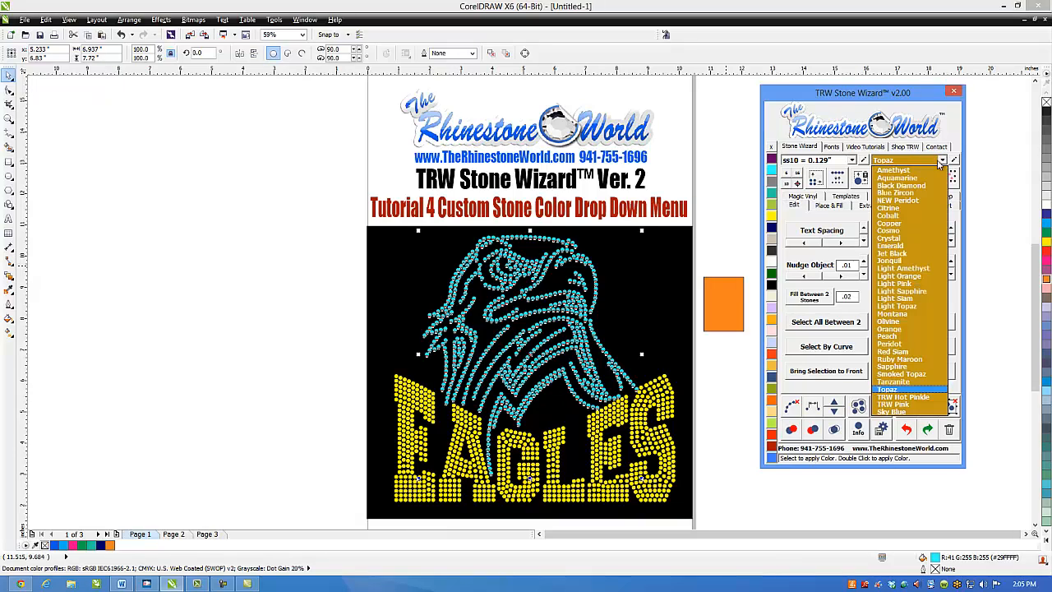
left_click(910, 204)
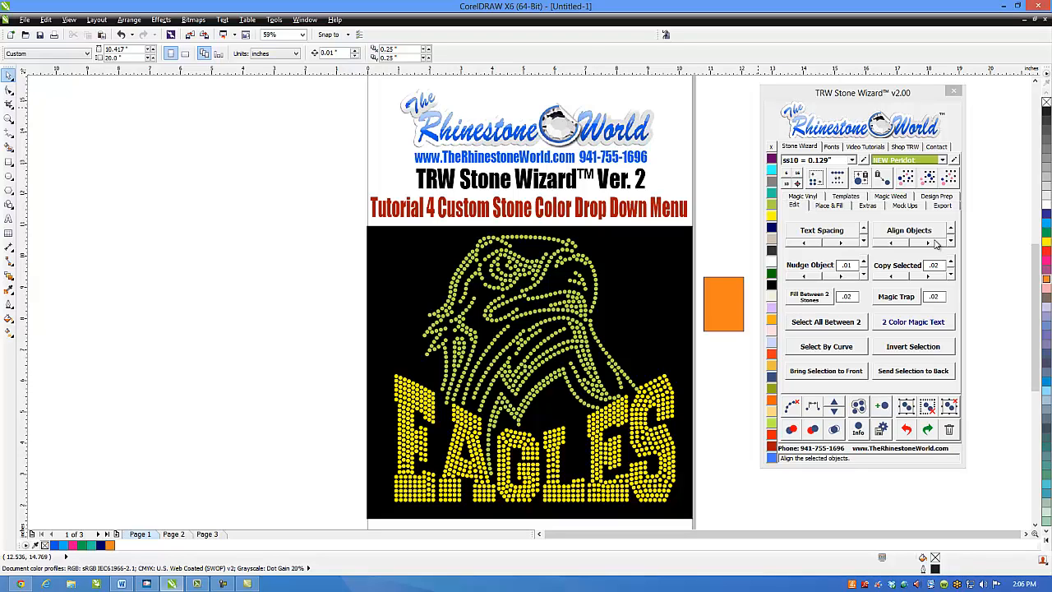
left_click(943, 160)
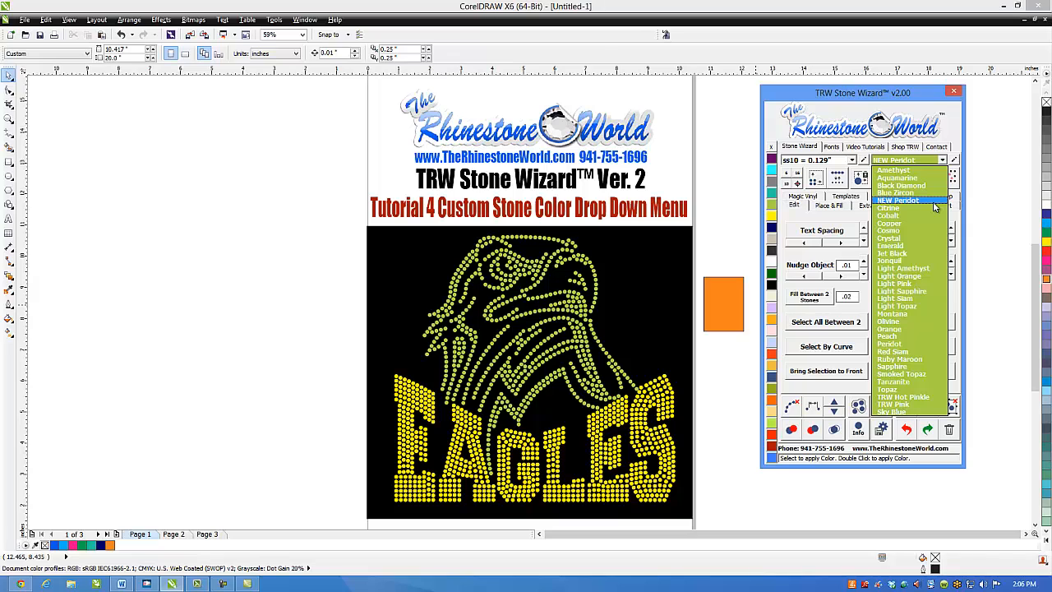
left_click(738, 228)
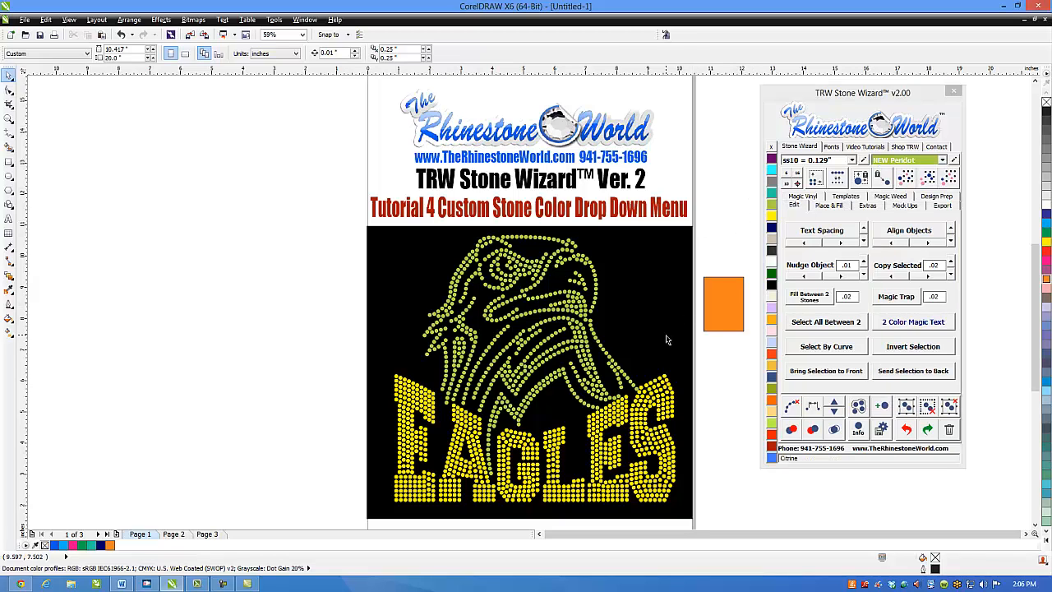